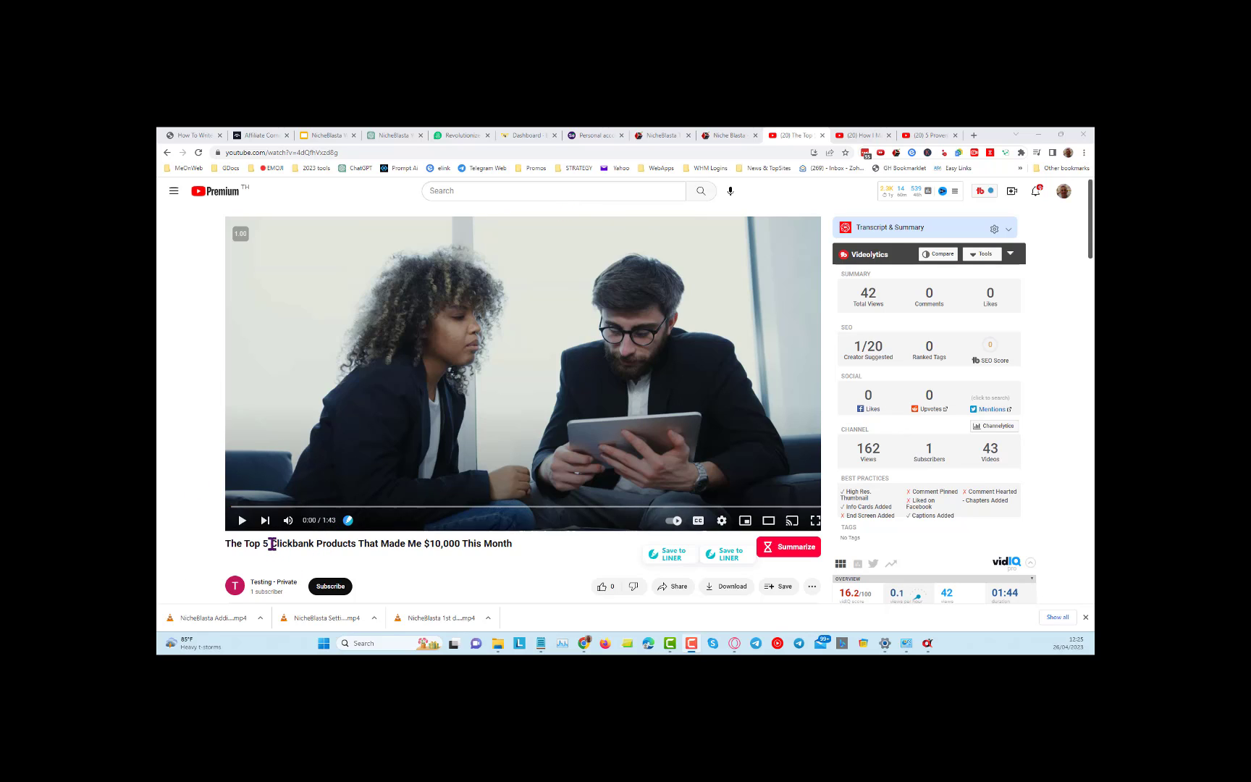
- Highlight and deselect 'Clickbank' in the title, then play the Top 5 Clickbank Products video
{"action": "left_click_drag", "start_coordinate": [271, 544], "coordinate": [313, 545]}
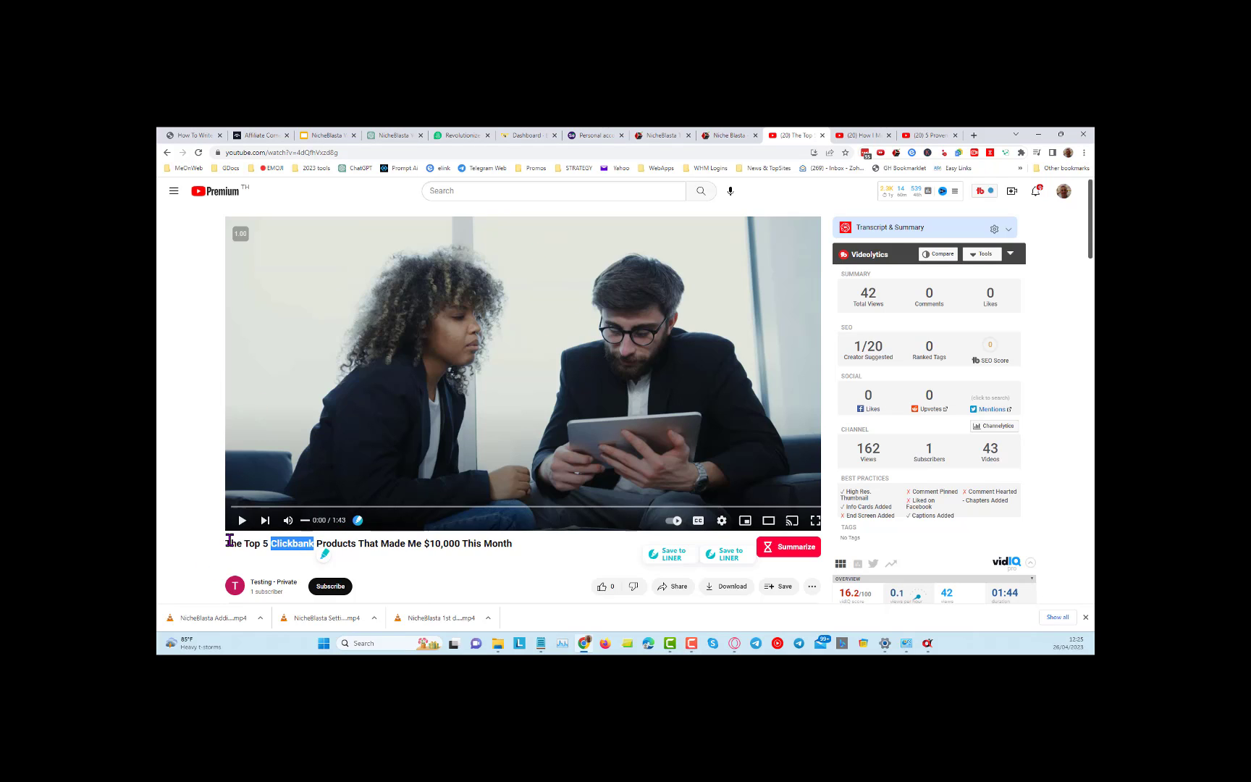
{"action": "left_click", "coordinate": [227, 540]}
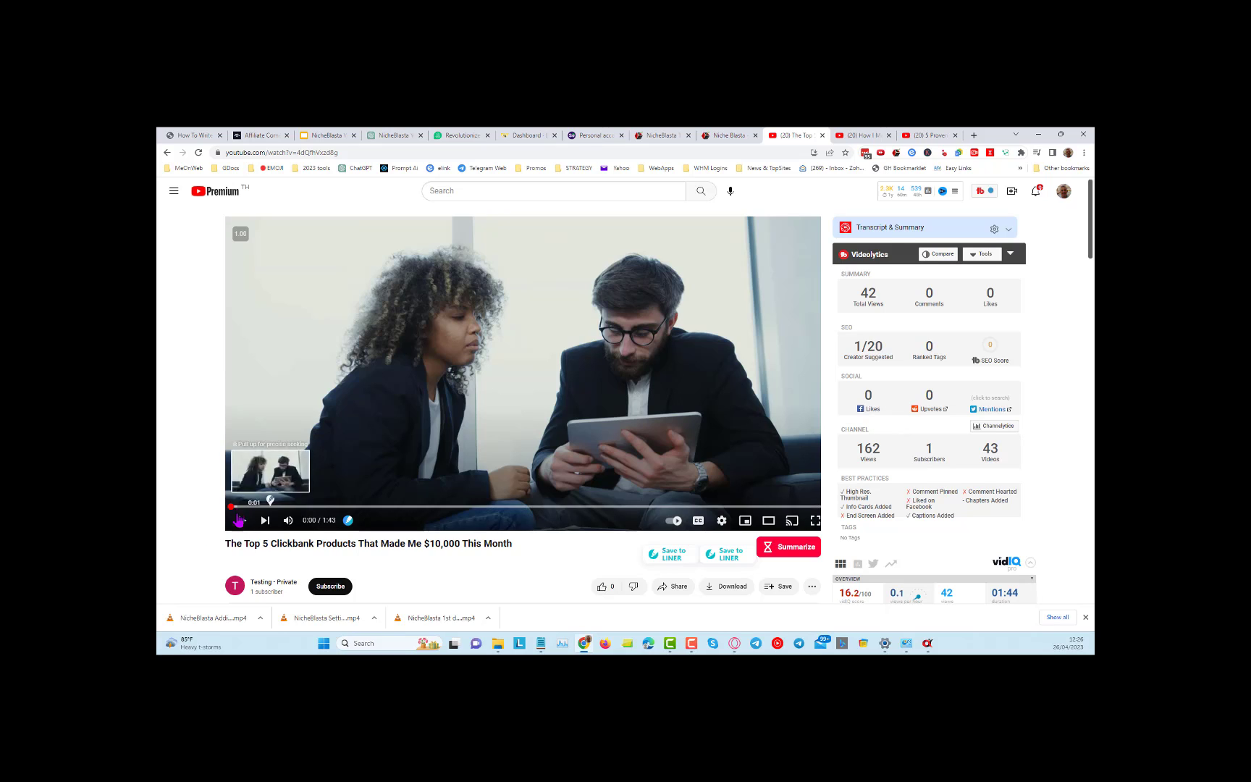
{"action": "left_click", "coordinate": [242, 520]}
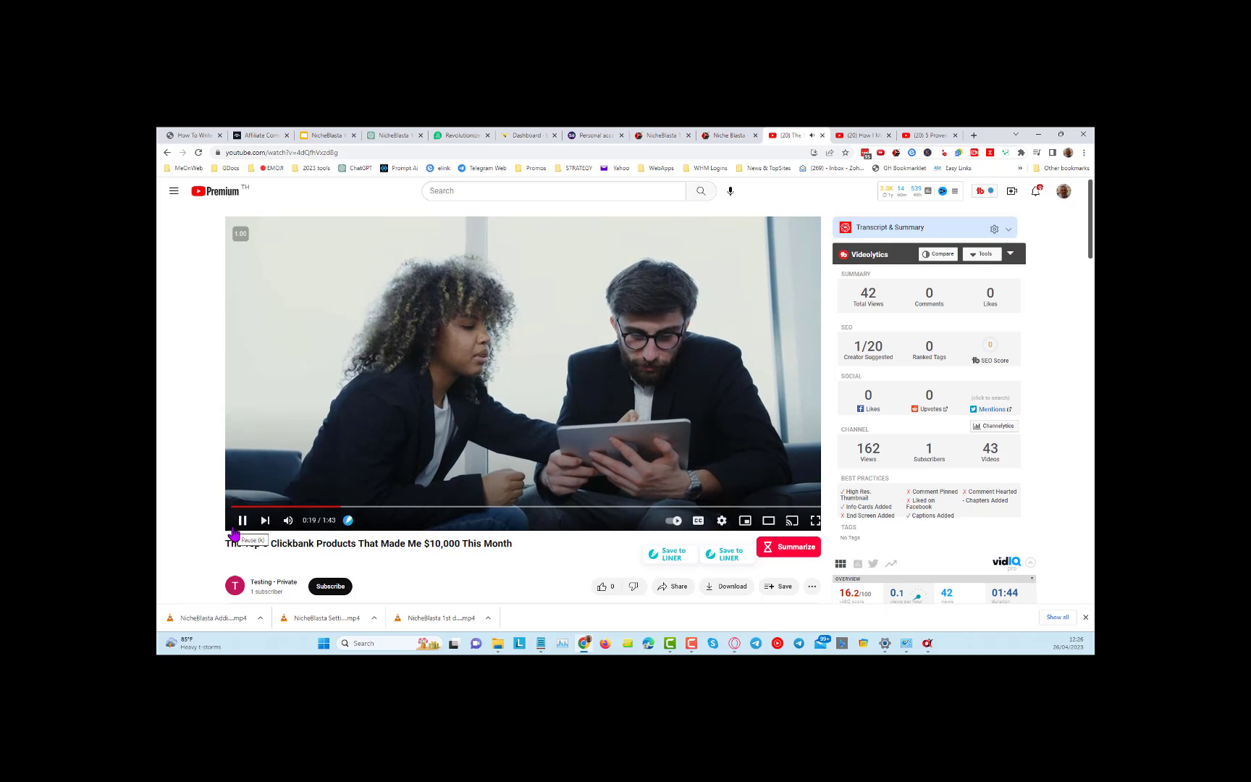
{"action": "left_click", "coordinate": [243, 521]}
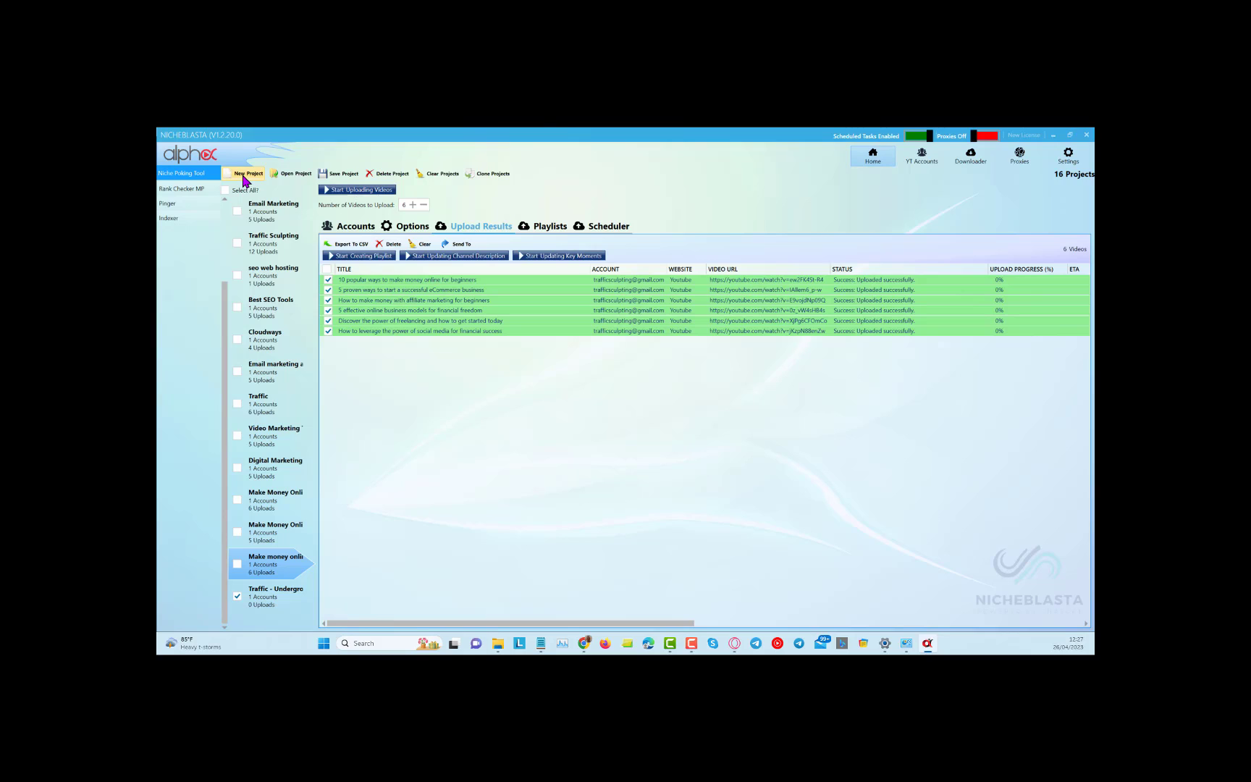
- Start a new NicheBlasta project with seeding prompts to bring up the empty Add Project form
{"action": "left_click", "coordinate": [246, 174]}
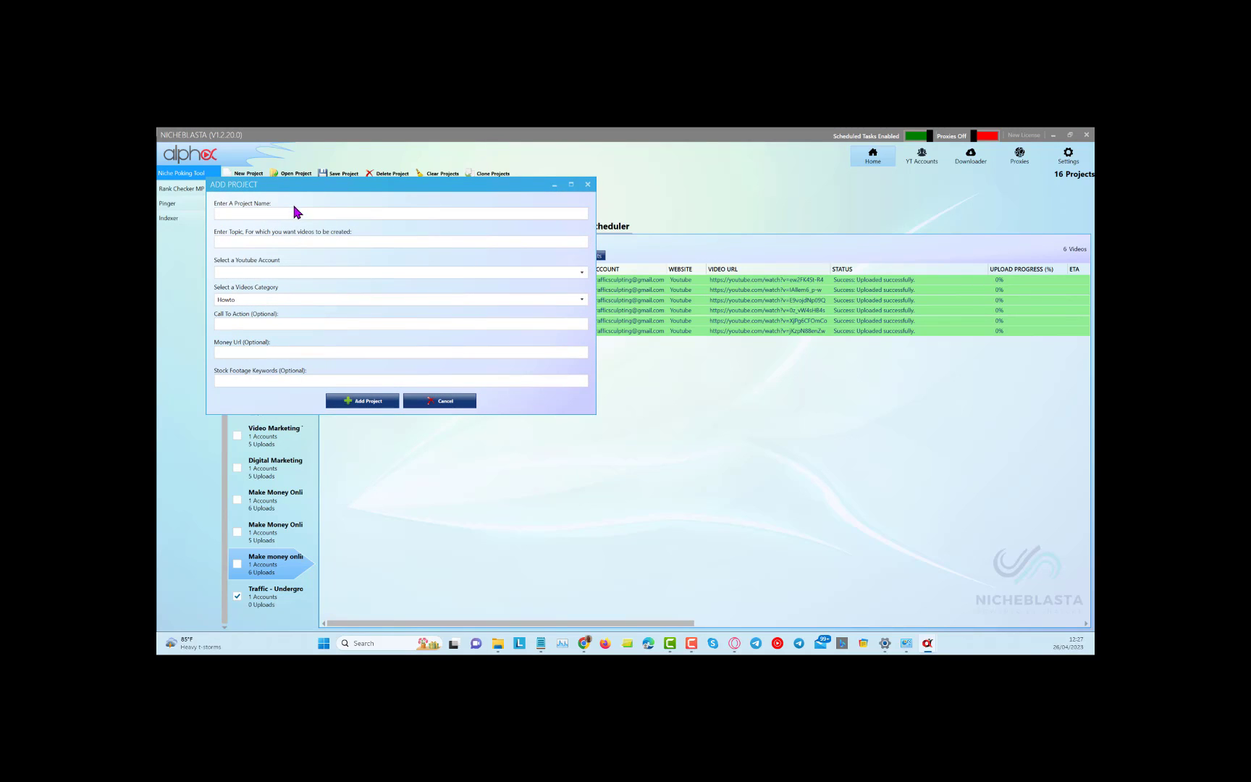
- Name the project, paste topic 'Underground Traffic sources for affiliate marketers', and choose the Traffic & Marketing channel
{"action": "left_click", "coordinate": [295, 213]}
{"action": "type", "text": "Traffic"}
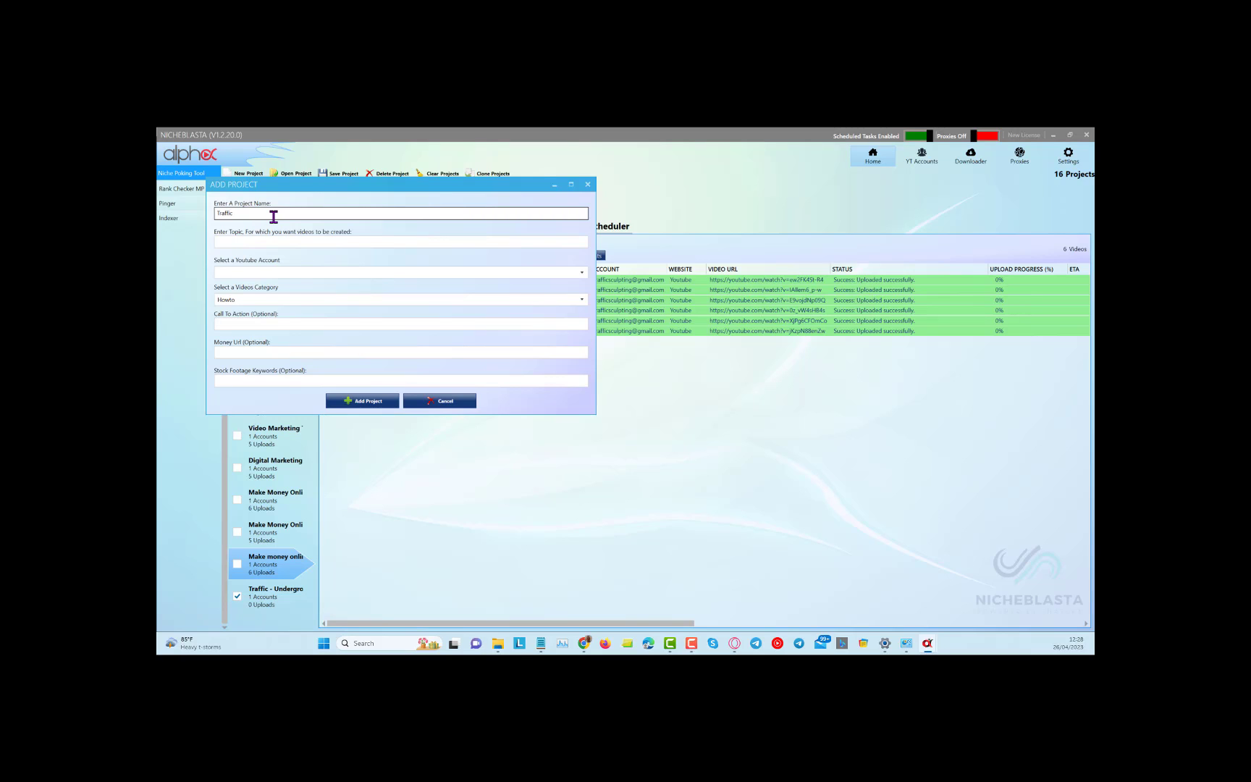
{"action": "type", "text": "and marketing"}
{"action": "type", "text": " - traffic"}
{"action": "type", "text": " sources"}
{"action": "left_click", "coordinate": [275, 213]}
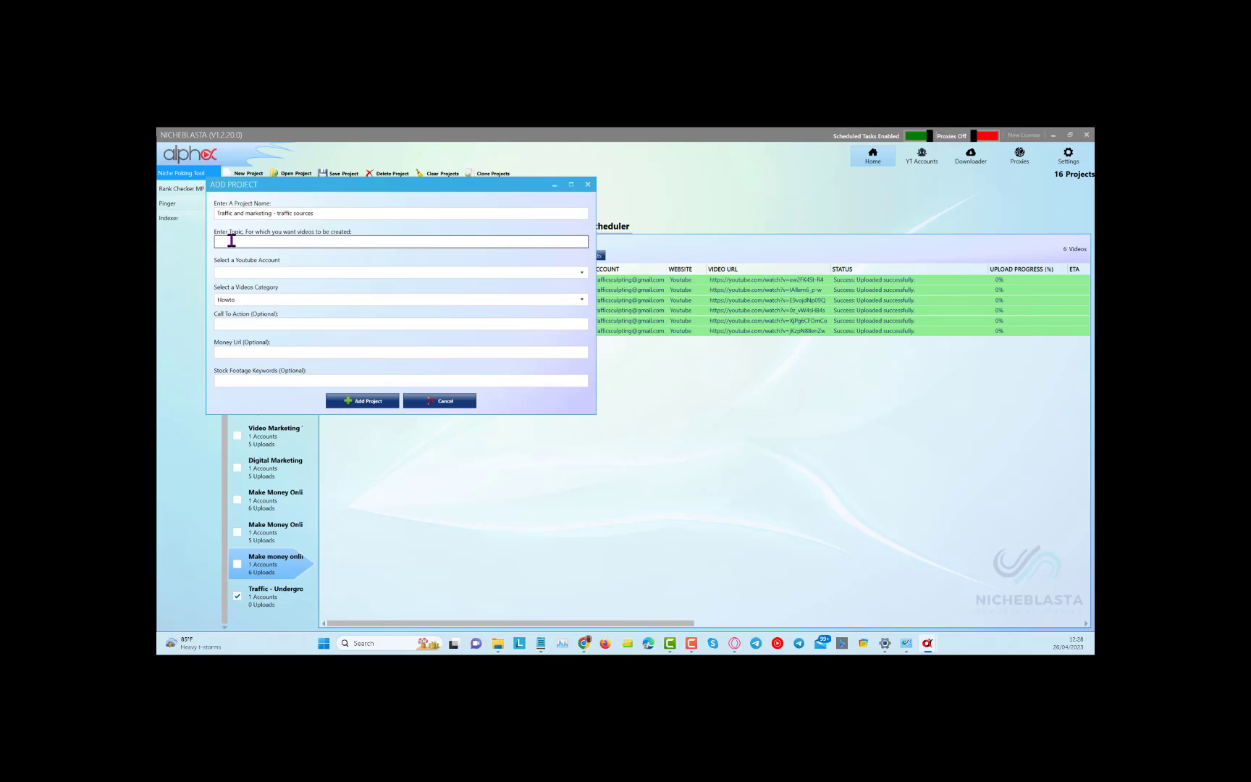
{"action": "type", "text": "Underground Traffic sources for affiliate marketers"}
{"action": "left_click", "coordinate": [459, 271]}
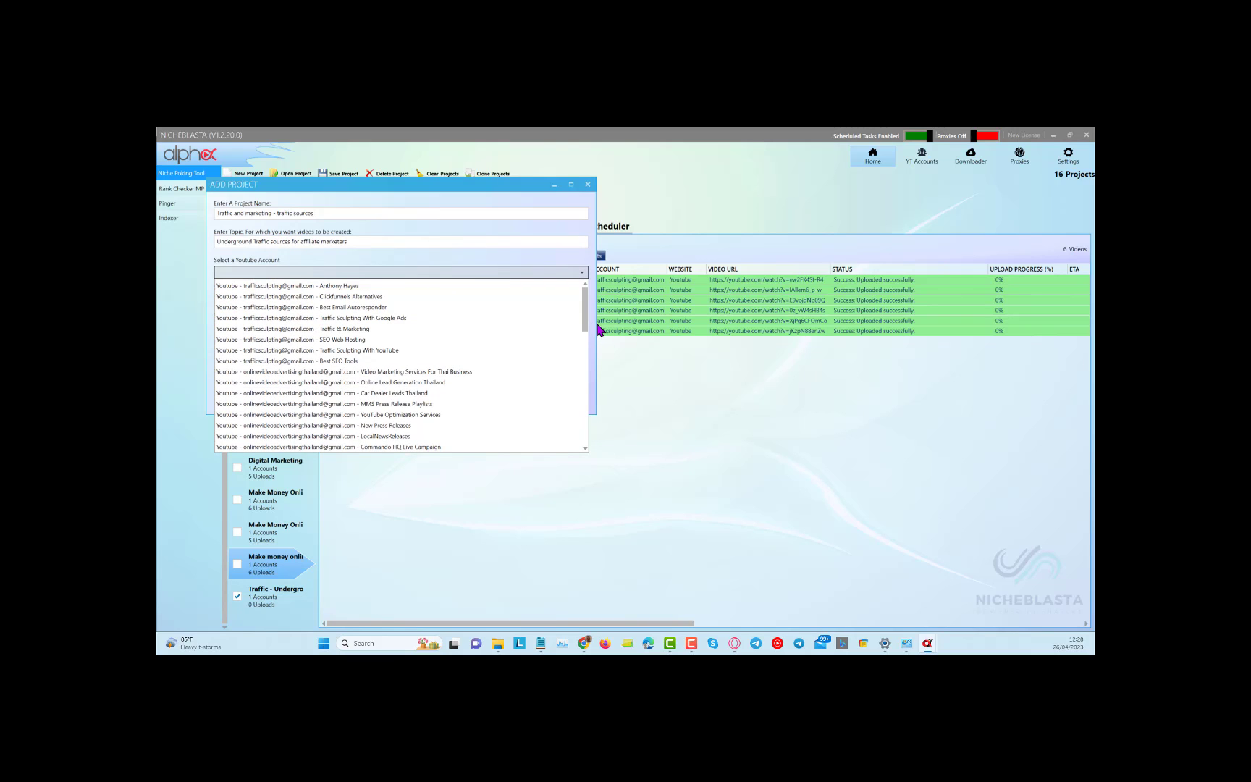
{"action": "left_click_drag", "start_coordinate": [585, 303], "coordinate": [586, 314]}
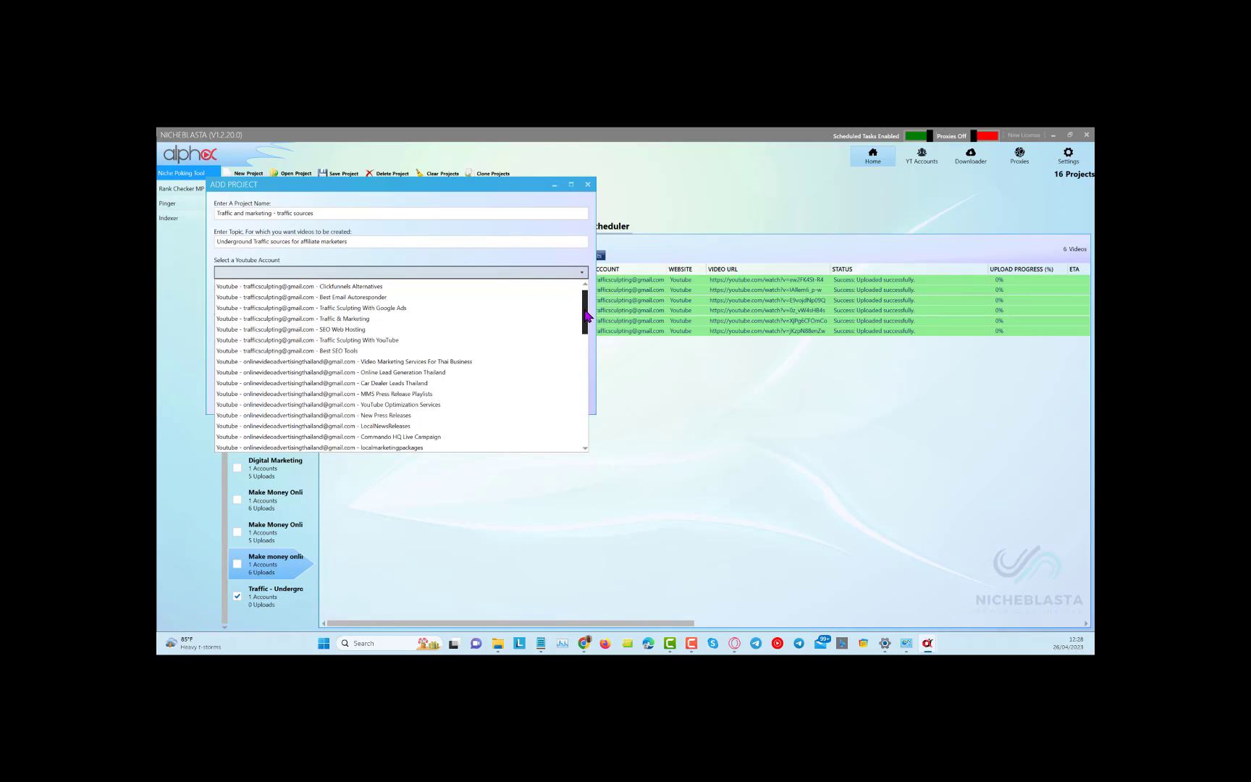
{"action": "left_click", "coordinate": [332, 319]}
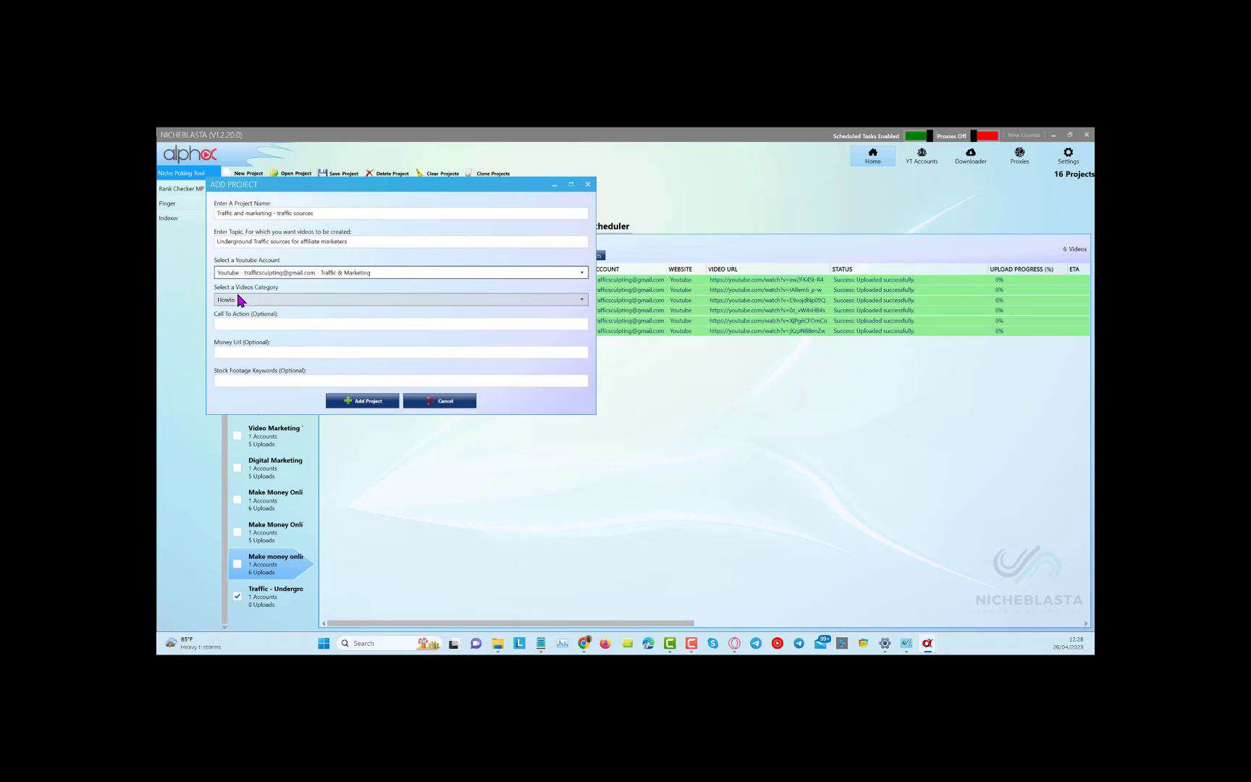
- Enter the free-checklist call to action, money URL, and stock keywords 'computer, laptop, laughing while working at computer'
{"action": "left_click", "coordinate": [245, 324]}
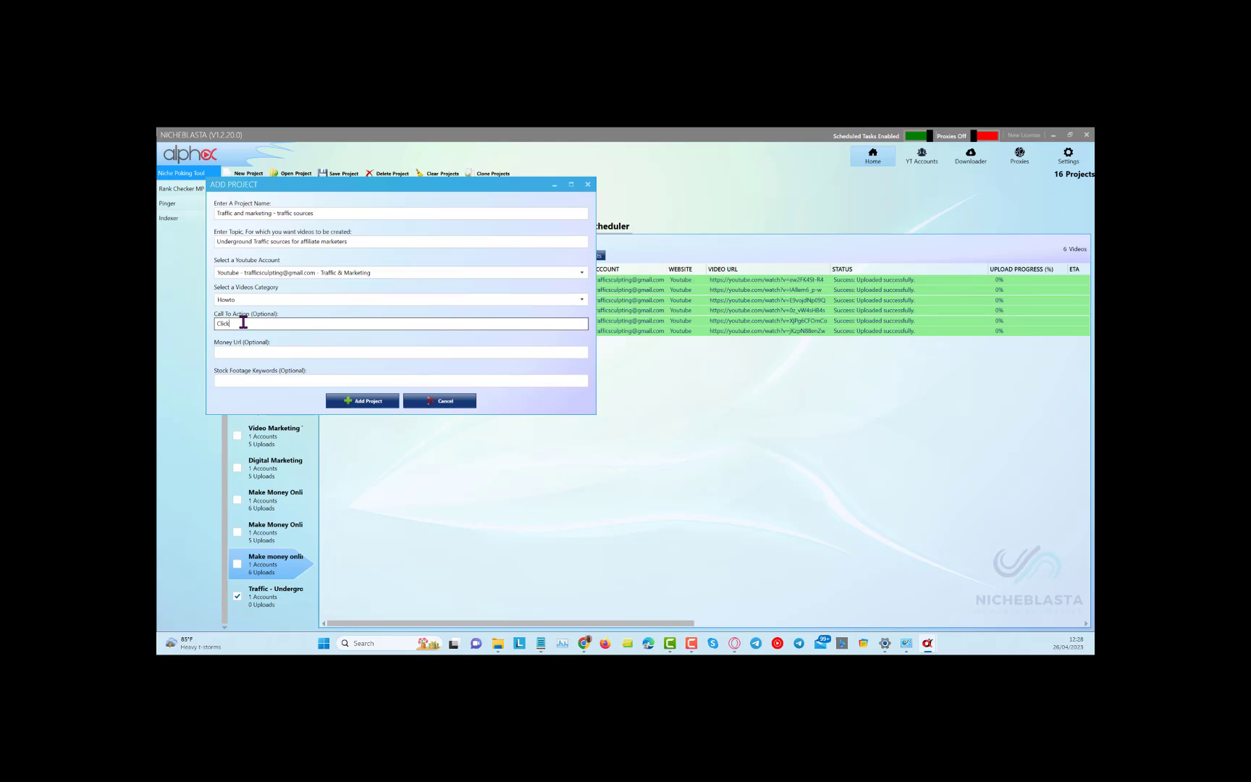
{"action": "type", "text": " lionk"}
{"action": "type", "text": "o get a free c"}
{"action": "type", "text": "hecklist of these"}
{"action": "type", "text": "traffic sources"}
{"action": "left_click", "coordinate": [314, 352]}
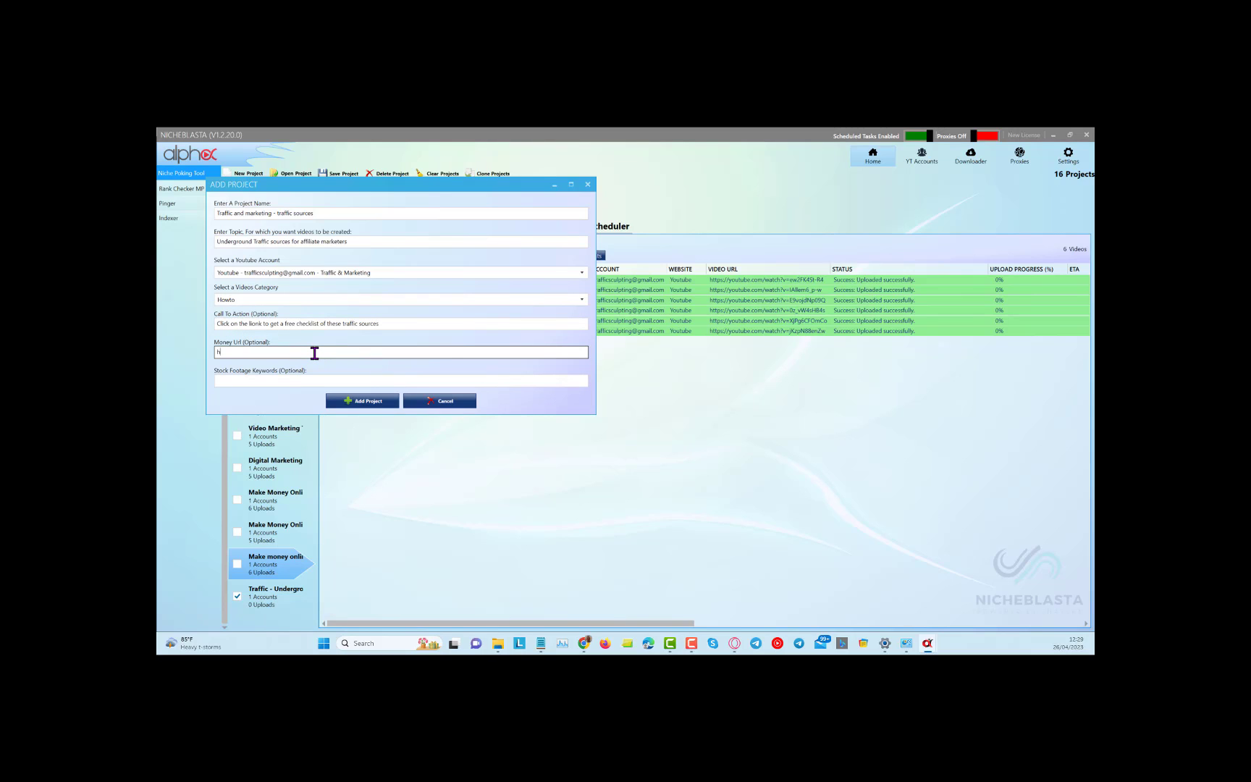
{"action": "type", "text": "ttps:/"}
{"action": "type", "text": "/anthony"}
{"action": "type", "text": "haye"}
{"action": "type", "text": ".co"}
{"action": "type", "text": "me"}
{"action": "left_click", "coordinate": [262, 381]}
{"action": "type", "text": "compute"}
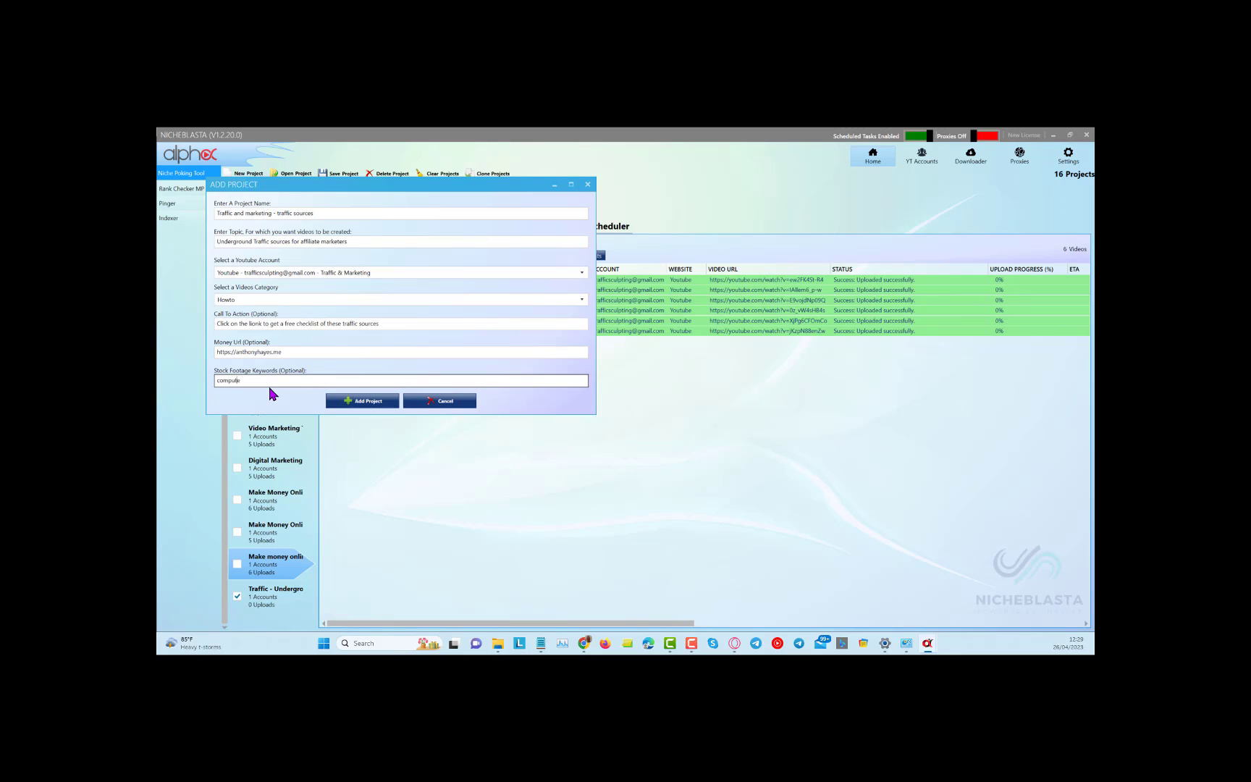
{"action": "type", "text": "r"}
{"action": "type", "text": " laptop"}
{"action": "type", "text": "puter"}
- Add the traffic sources project, select it in the sidebar, and start uploading its six videos
{"action": "left_click", "coordinate": [363, 401]}
{"action": "left_click", "coordinate": [273, 596]}
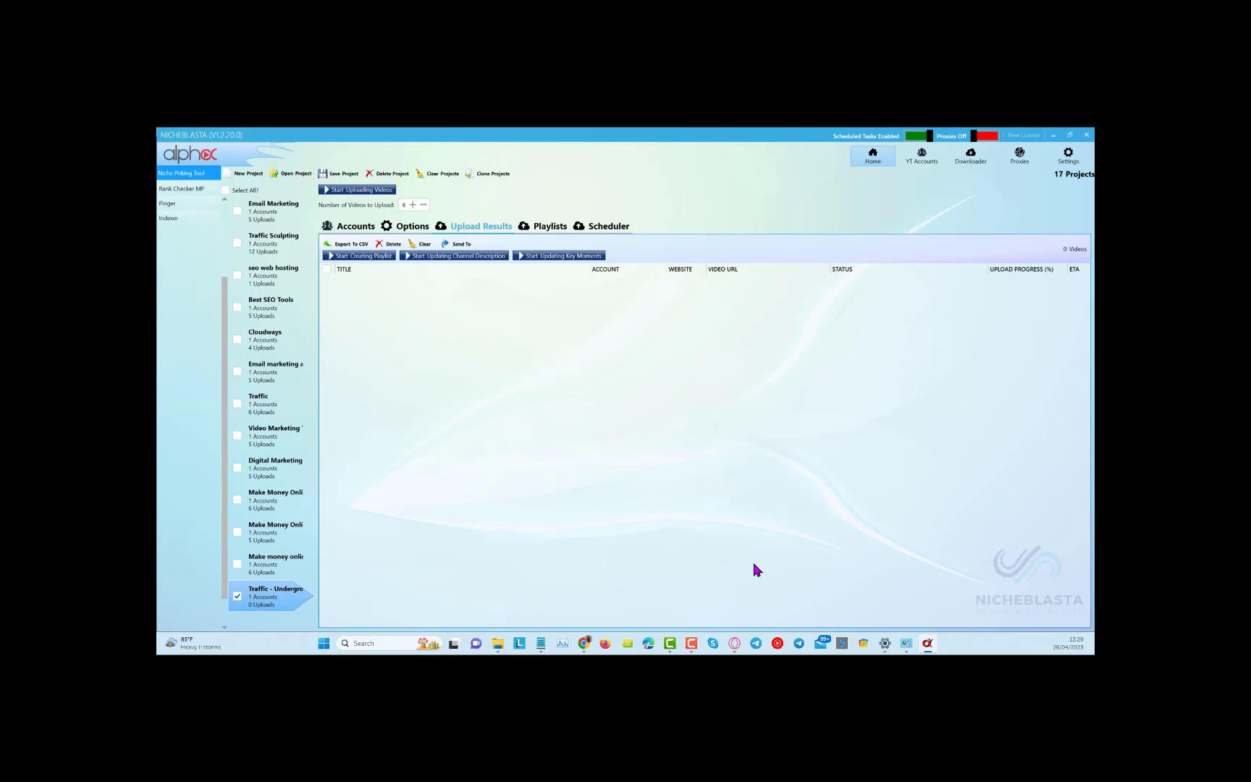
{"action": "left_click", "coordinate": [358, 191]}
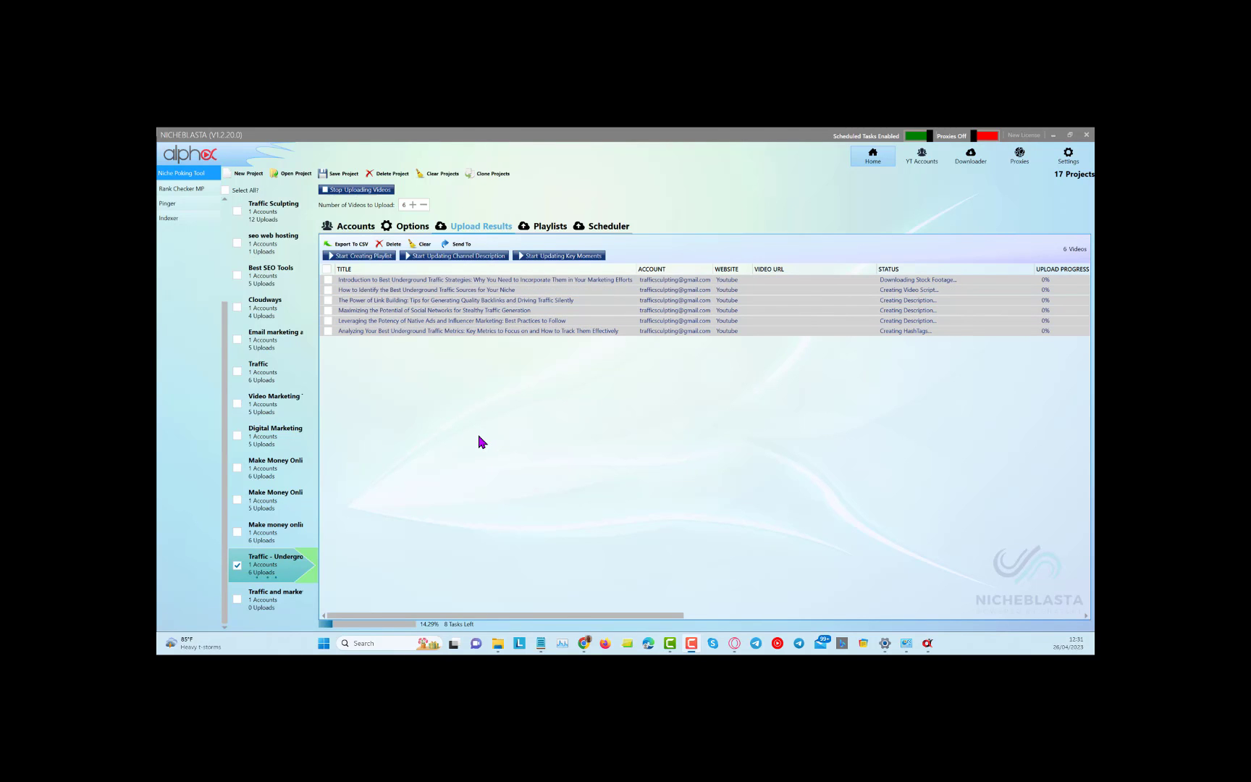
{"action": "left_click", "coordinate": [372, 283]}
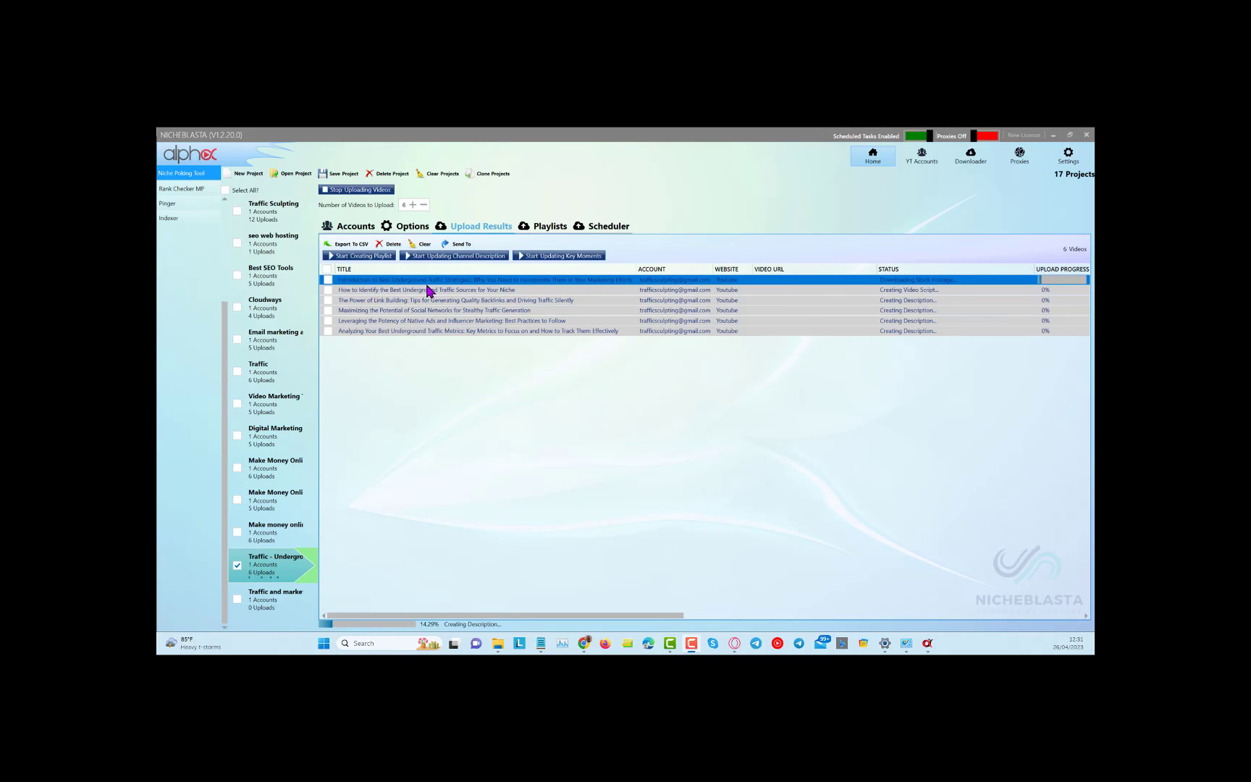
{"action": "left_click", "coordinate": [514, 405]}
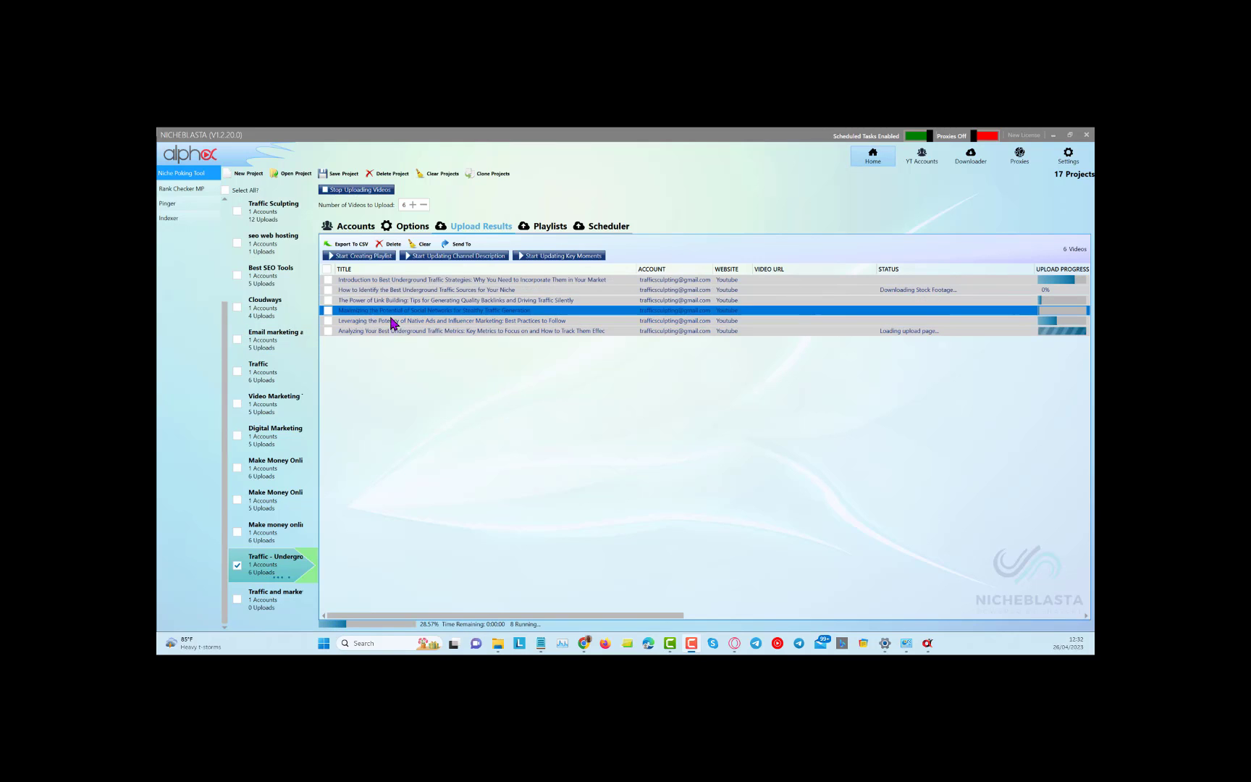
{"action": "left_click", "coordinate": [459, 311]}
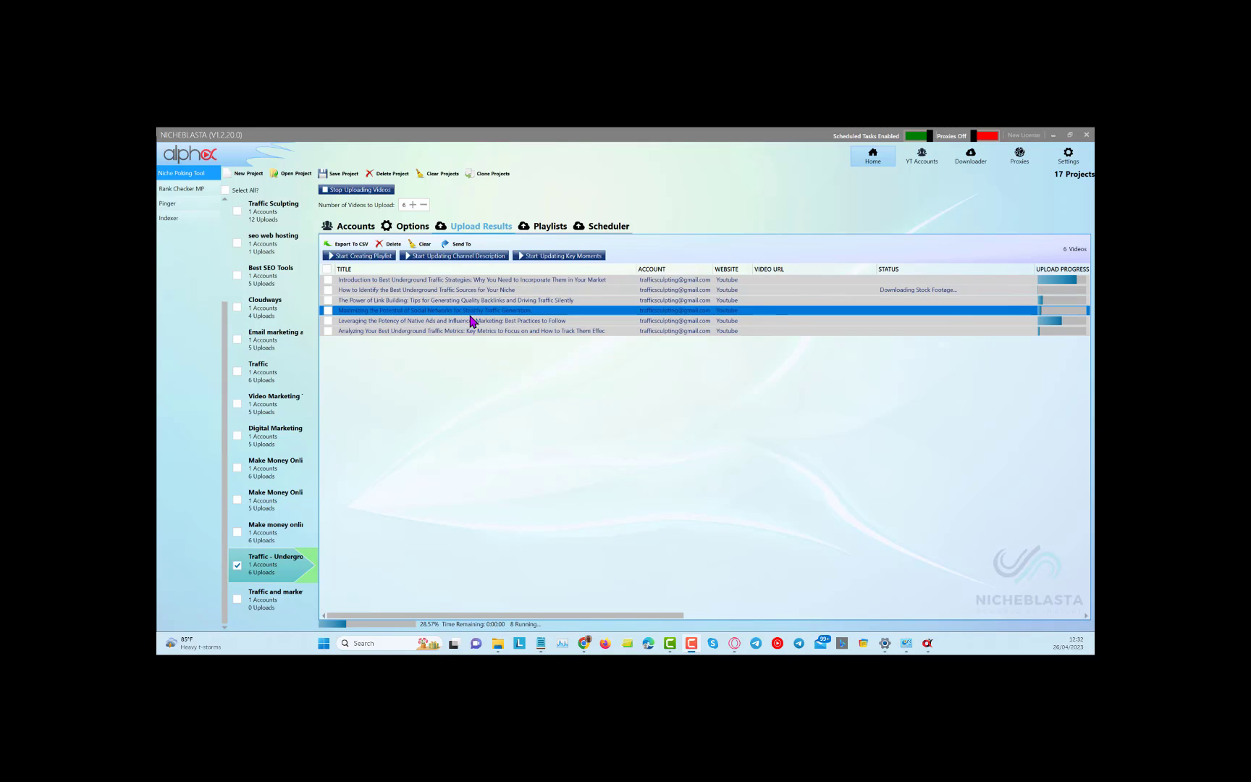
{"action": "left_click", "coordinate": [528, 450]}
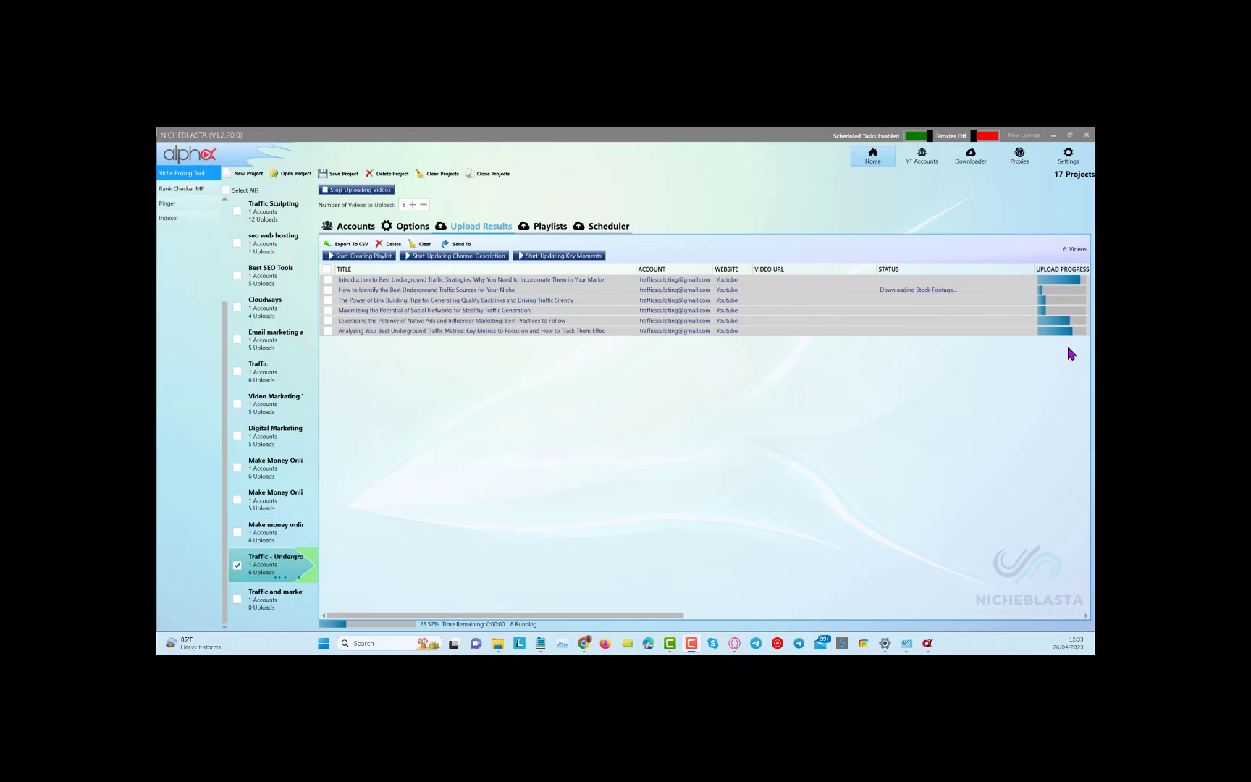
{"action": "left_click", "coordinate": [498, 290]}
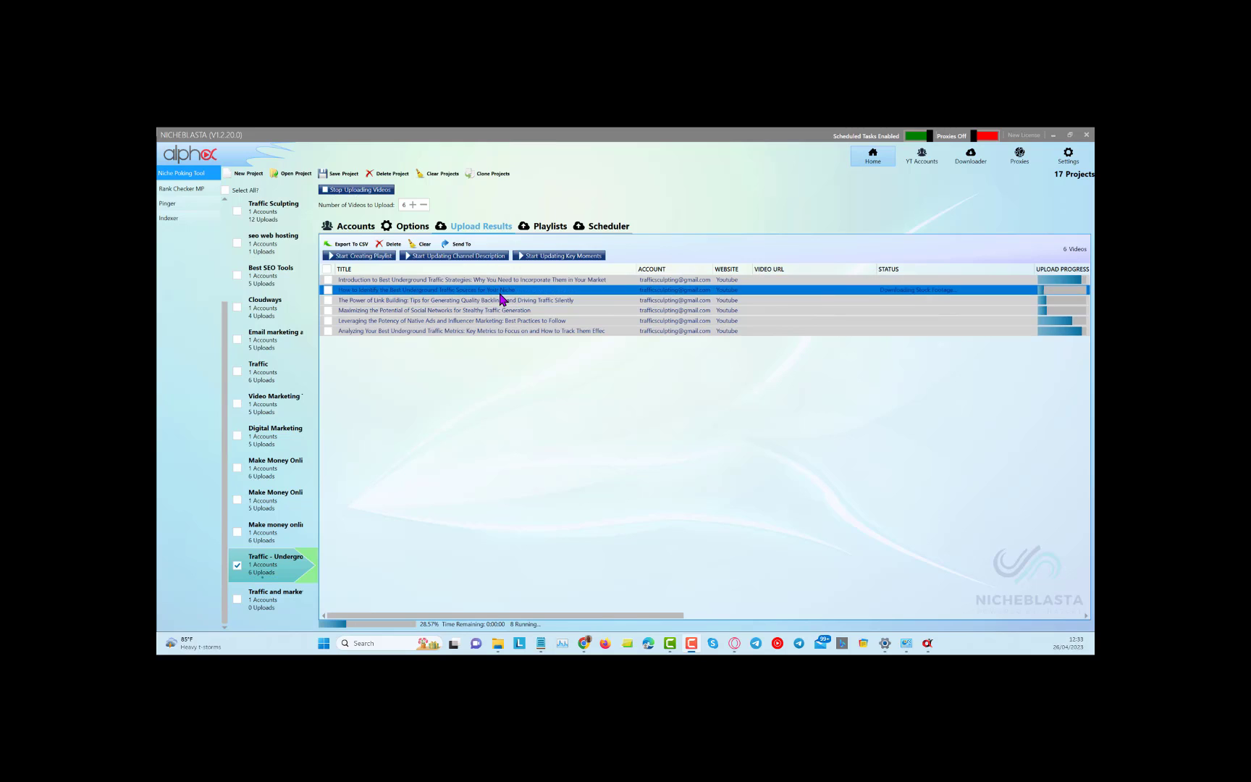
{"action": "left_click", "coordinate": [501, 300]}
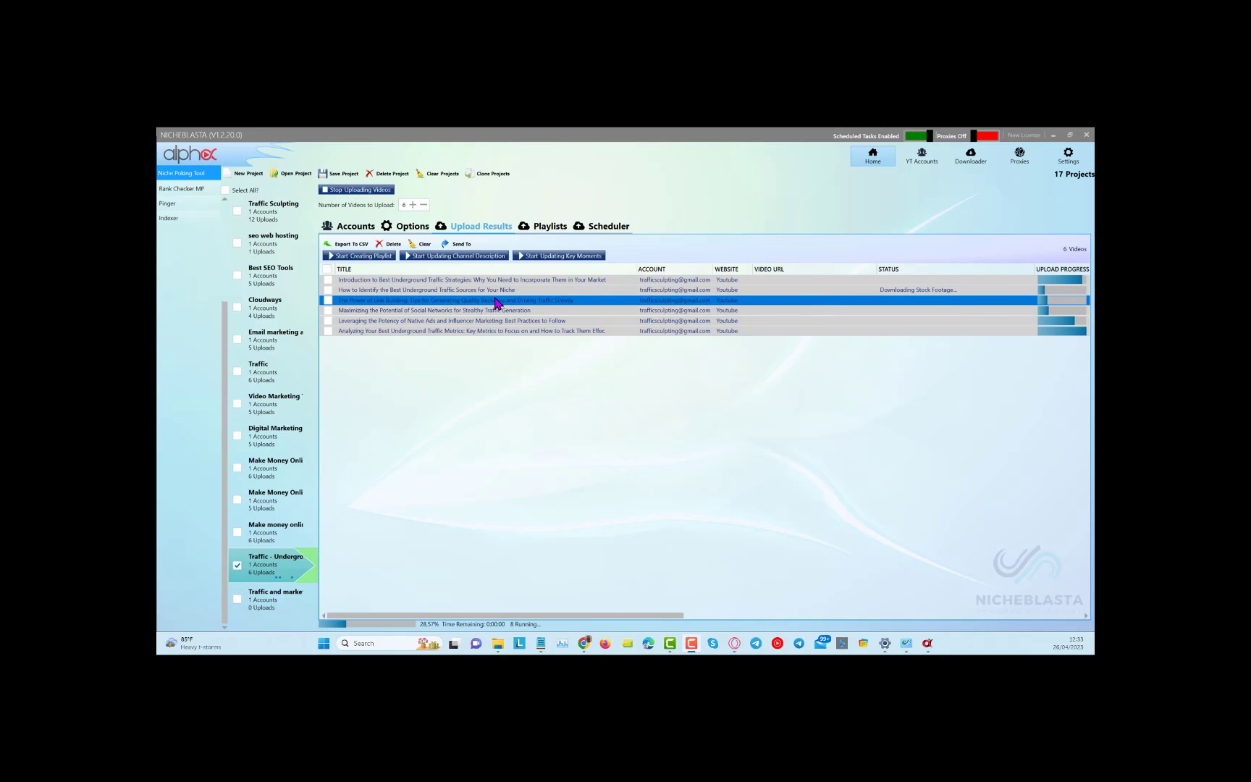
- Go back to the second video's row in the upload results while the uploads finish
{"action": "left_click", "coordinate": [496, 290]}
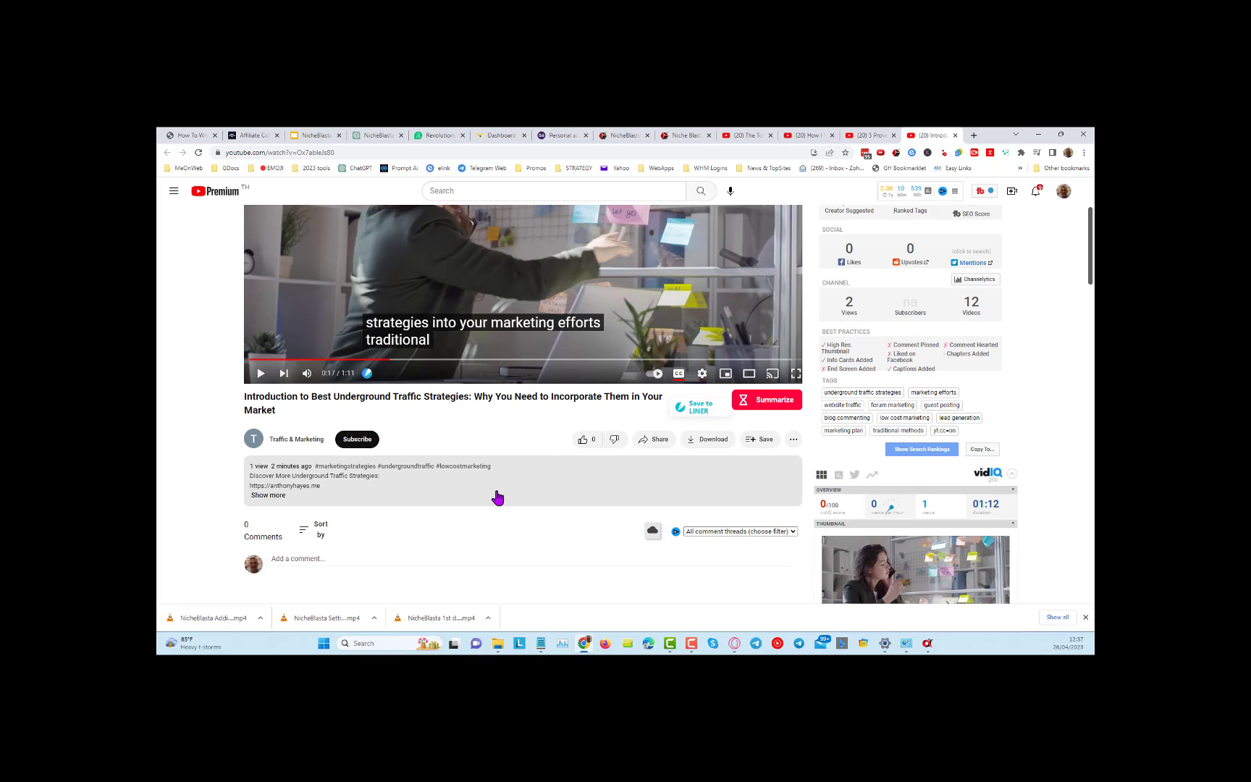
{"action": "scroll", "coordinate": [489, 469], "scroll_direction": "down", "scroll_amount": 1}
- Expand the 'Introduction to Best Underground Traffic Strategies' description to show keywords, hashtags and transcript
{"action": "left_click", "coordinate": [269, 399]}
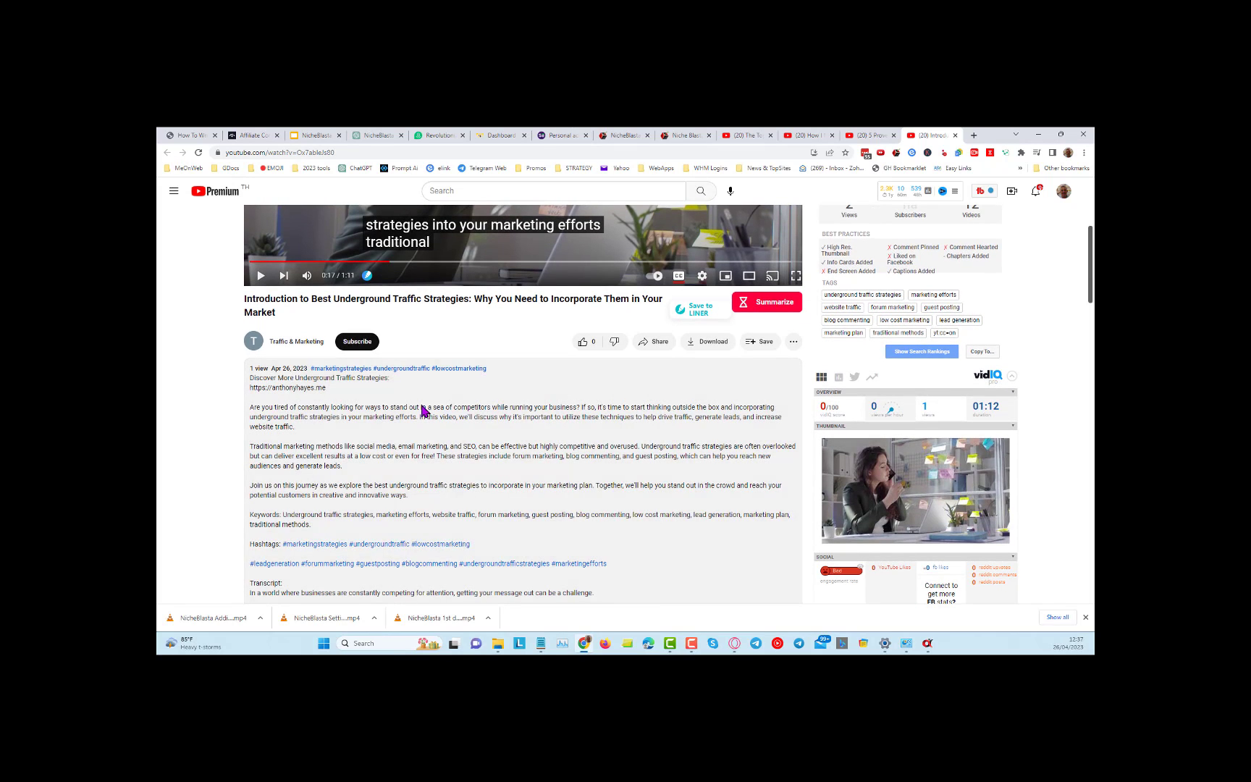
{"action": "scroll", "coordinate": [560, 446], "scroll_direction": "down", "scroll_amount": 1}
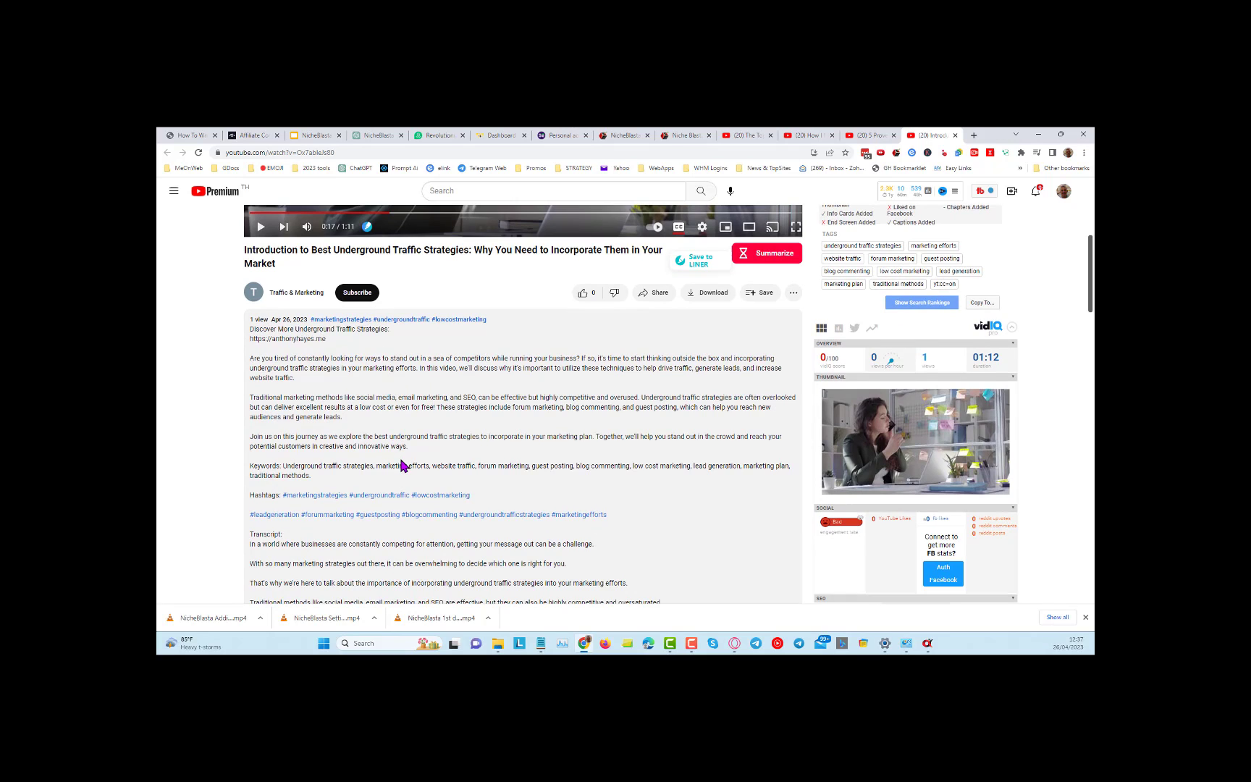
{"action": "scroll", "coordinate": [402, 463], "scroll_direction": "down", "scroll_amount": 1}
{"action": "scroll", "coordinate": [403, 463], "scroll_direction": "down", "scroll_amount": 1}
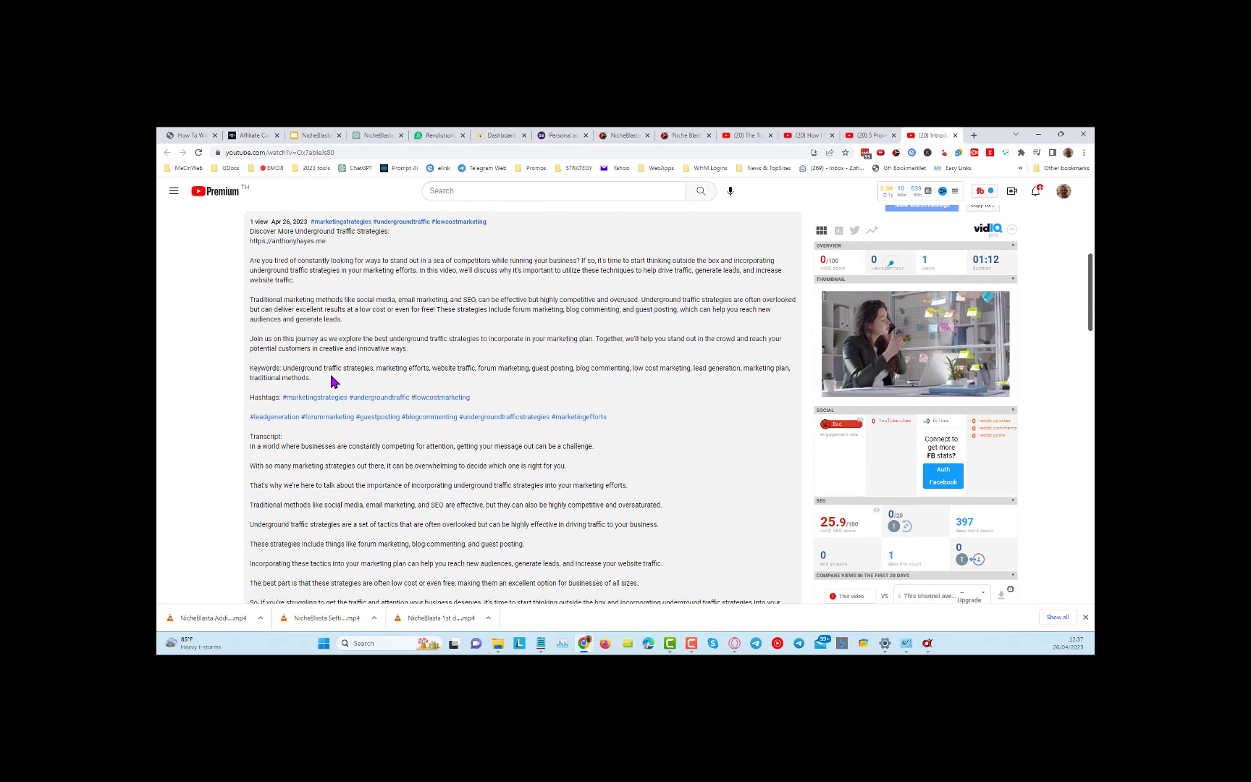
{"action": "scroll", "coordinate": [470, 465], "scroll_direction": "down", "scroll_amount": 1}
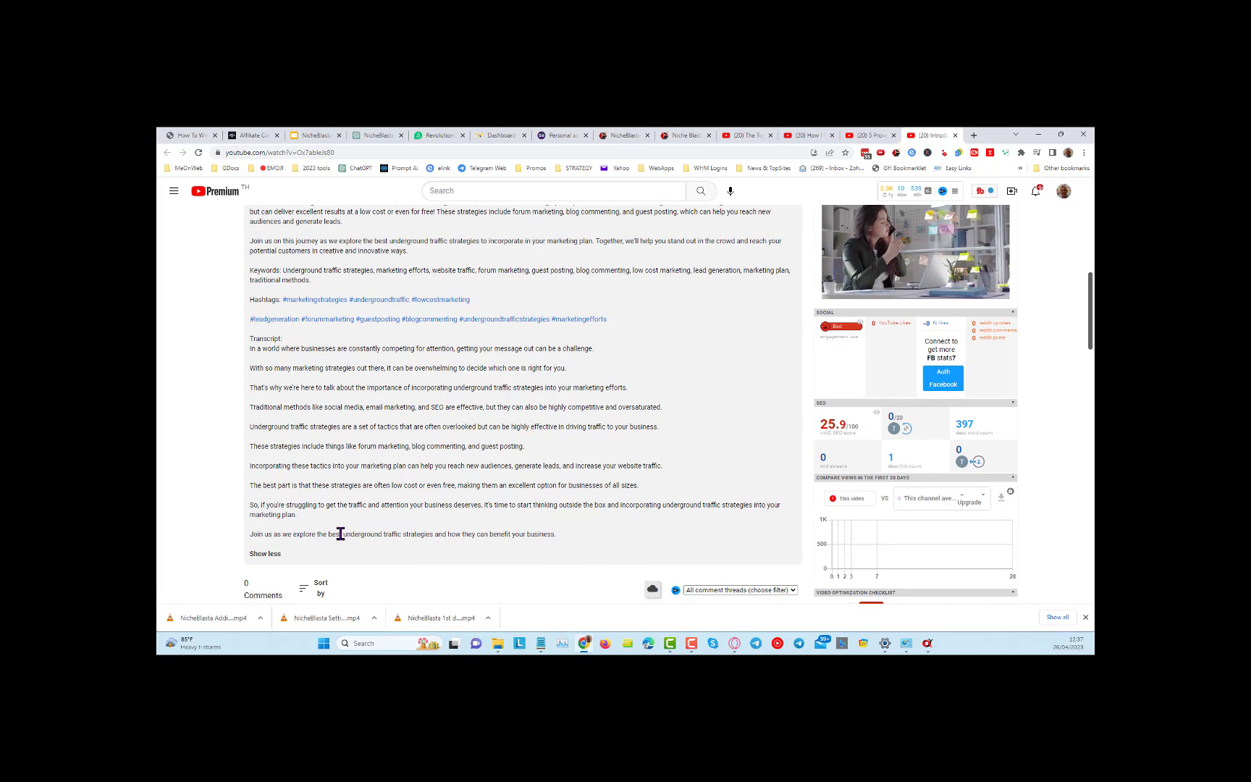
{"action": "scroll", "coordinate": [464, 498], "scroll_direction": "down", "scroll_amount": 1}
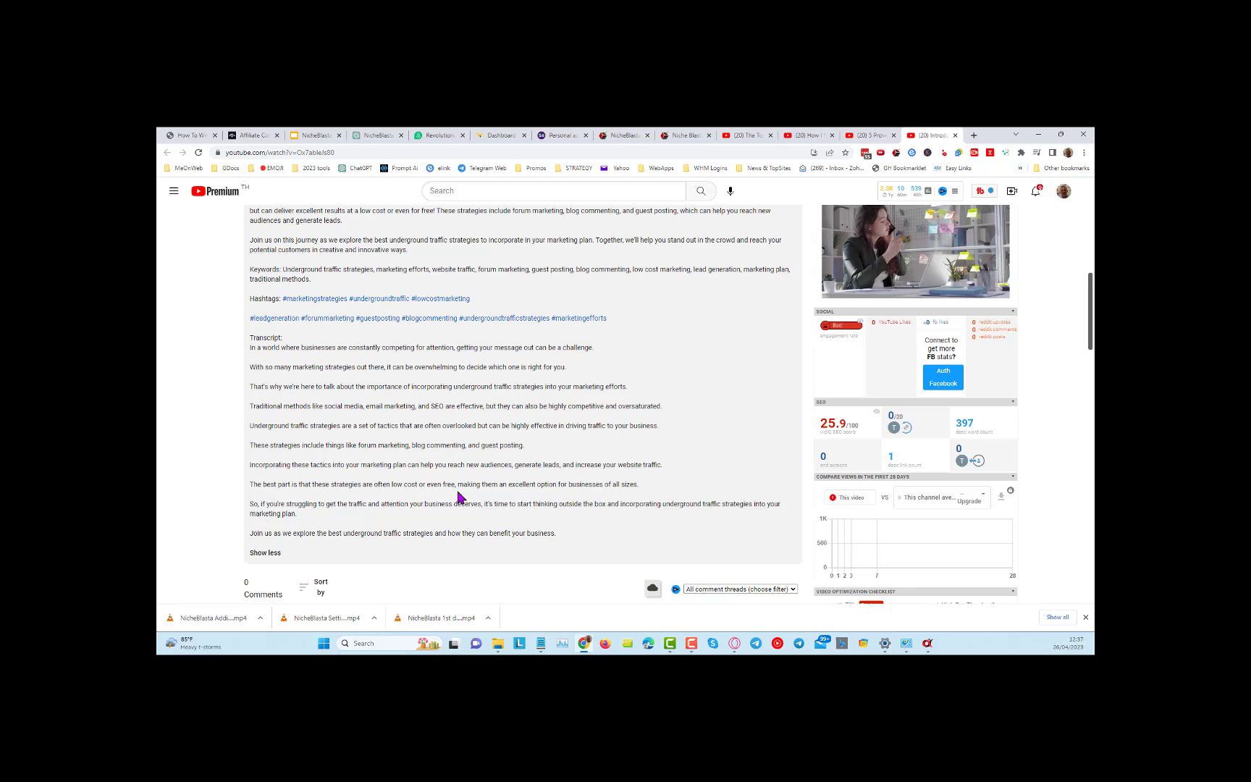
{"action": "scroll", "coordinate": [546, 463], "scroll_direction": "up", "scroll_amount": 5}
{"action": "scroll", "coordinate": [545, 463], "scroll_direction": "up", "scroll_amount": 5}
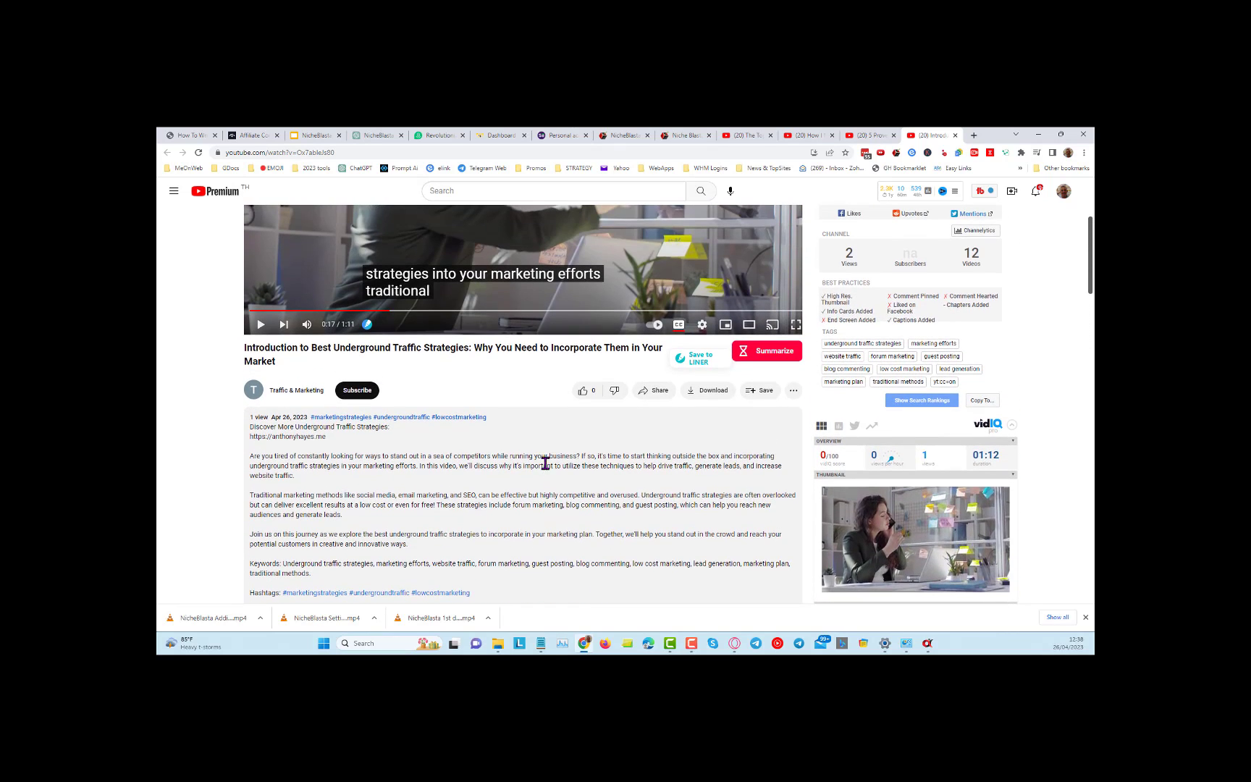
{"action": "scroll", "coordinate": [583, 493], "scroll_direction": "up", "scroll_amount": 3}
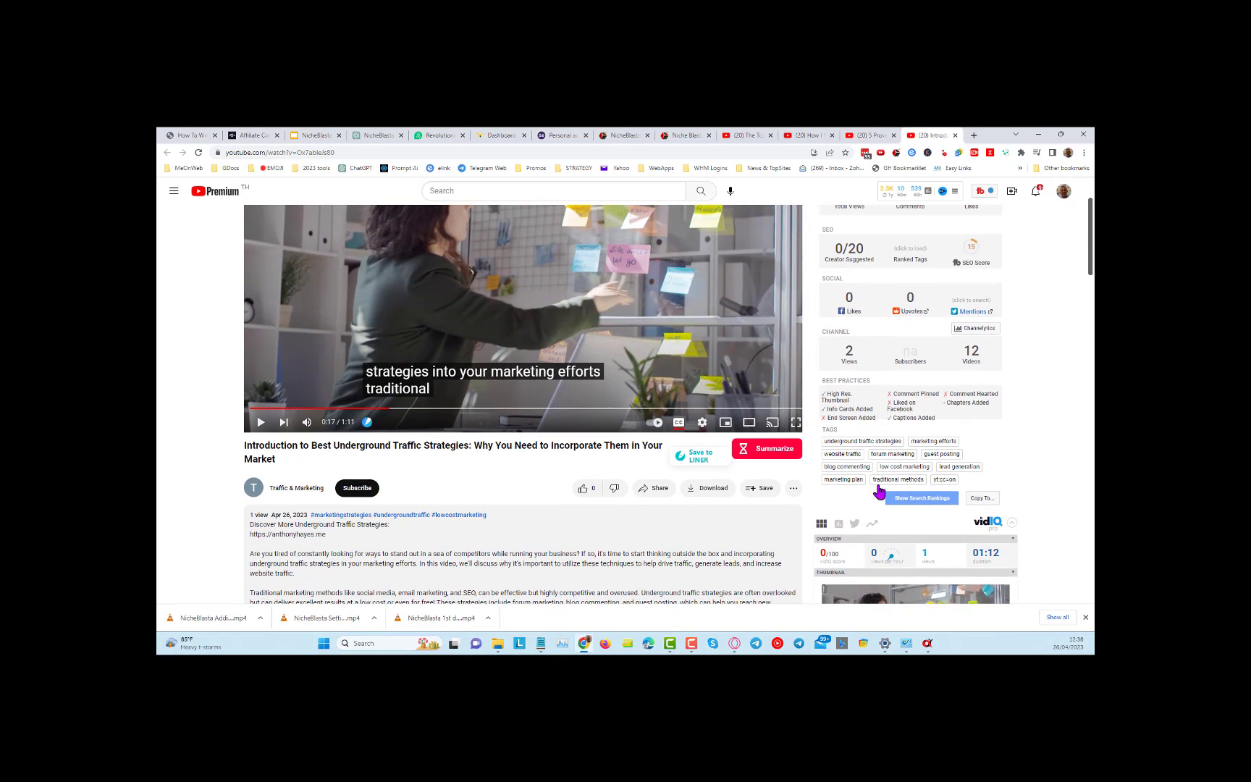
{"action": "scroll", "coordinate": [468, 325], "scroll_direction": "up", "scroll_amount": 3}
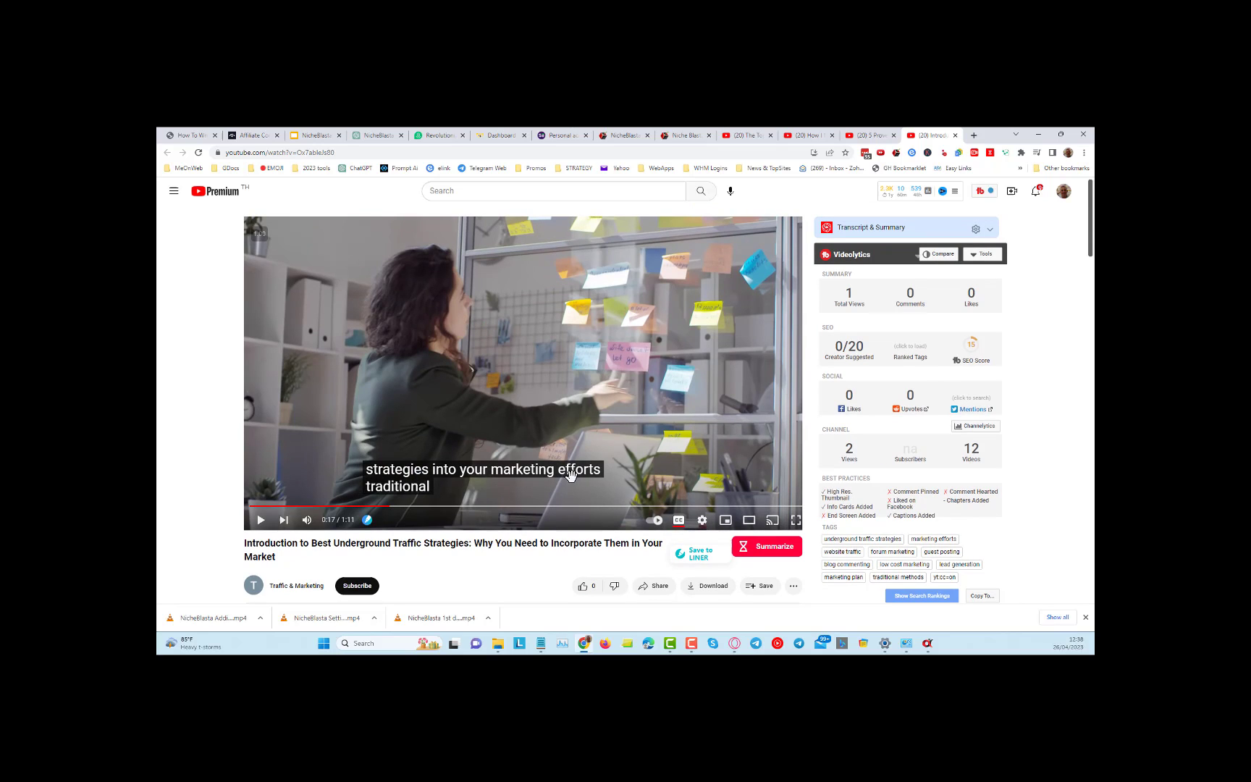
- Back in NicheBlasta, select the 'Unearthing Hidden Traffic Sources' playlist and open its YouTube link
{"action": "left_click", "coordinate": [929, 644]}
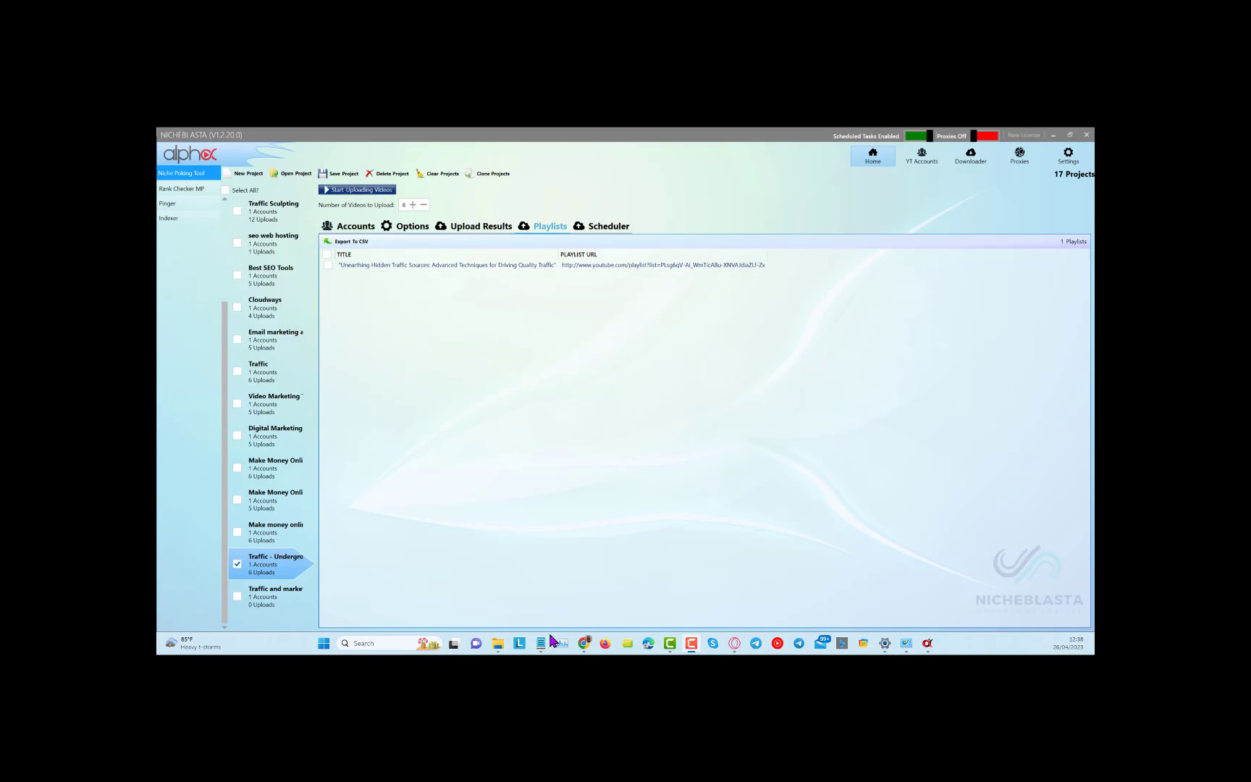
{"action": "left_click", "coordinate": [635, 265]}
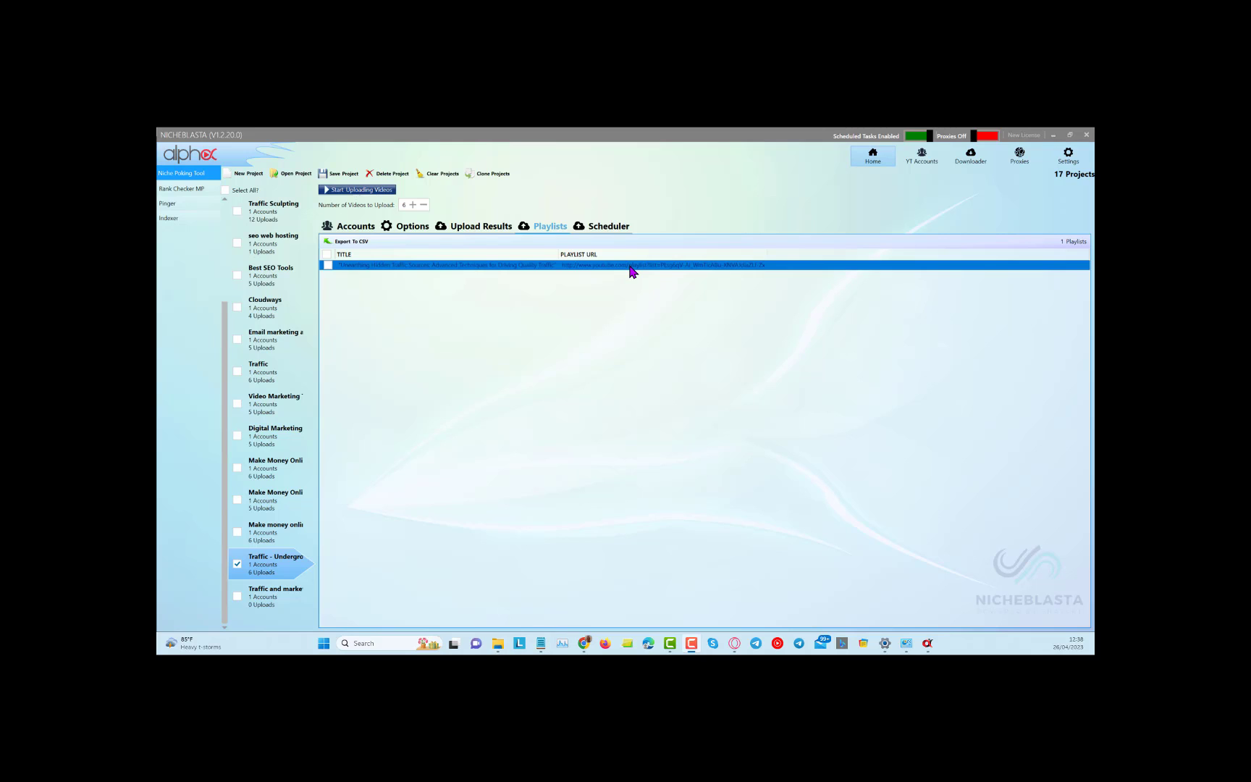
{"action": "double_click", "coordinate": [632, 272]}
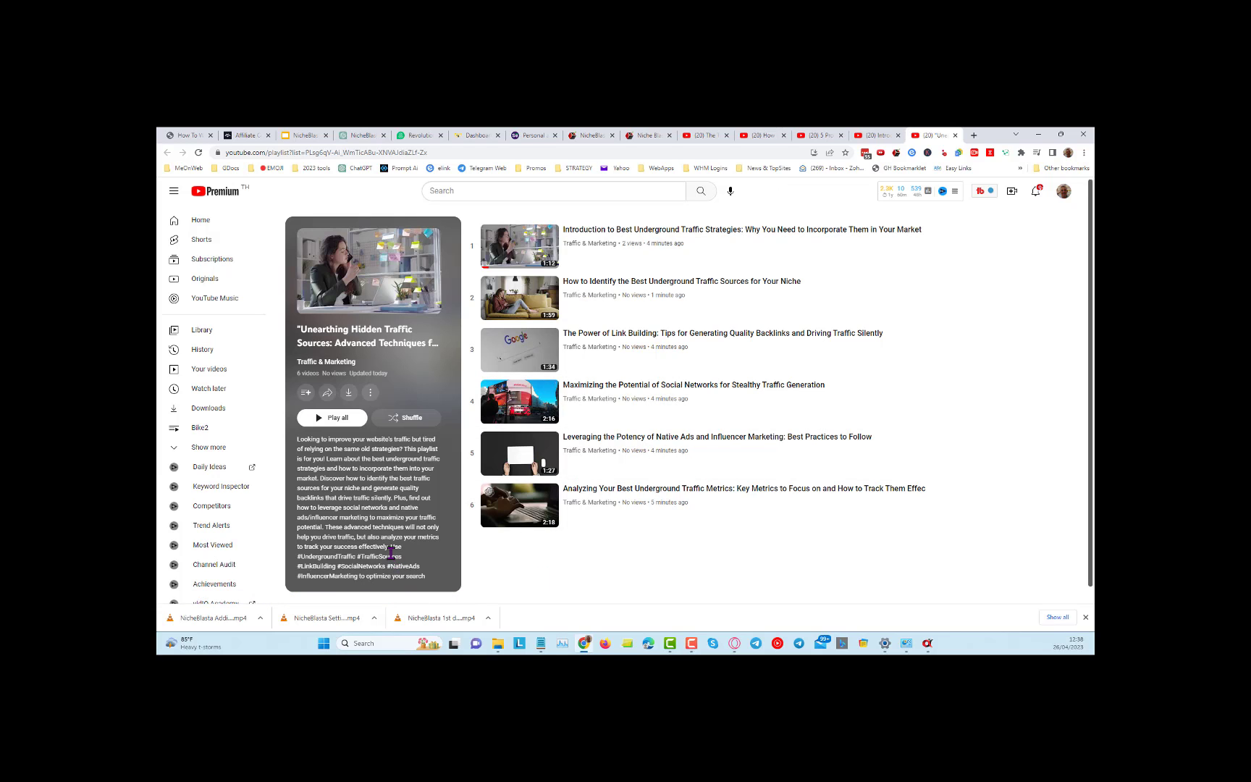
{"action": "scroll", "coordinate": [389, 557], "scroll_direction": "down", "scroll_amount": 1}
{"action": "scroll", "coordinate": [354, 498], "scroll_direction": "down", "scroll_amount": 1}
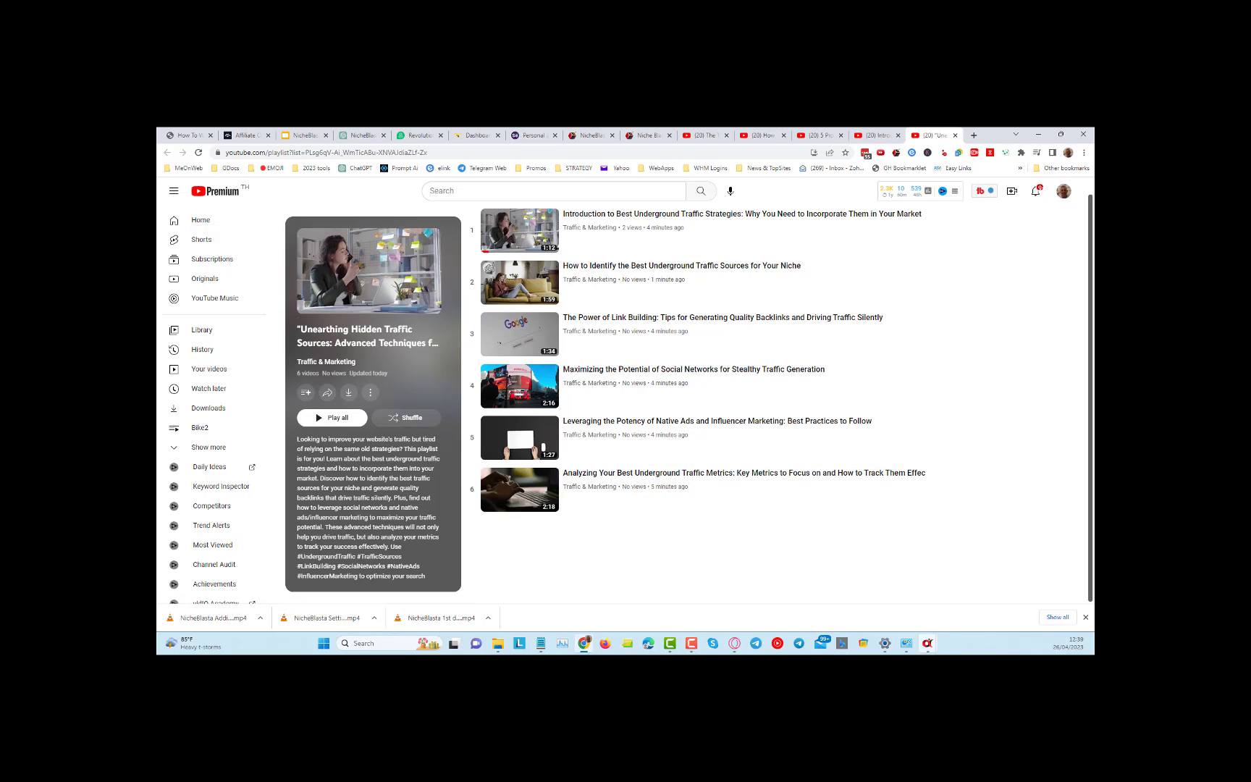
- Return to NicheBlasta after looking over the six-video playlist on YouTube
{"action": "mouse_move", "coordinate": [928, 643]}
{"action": "left_click", "coordinate": [904, 597]}
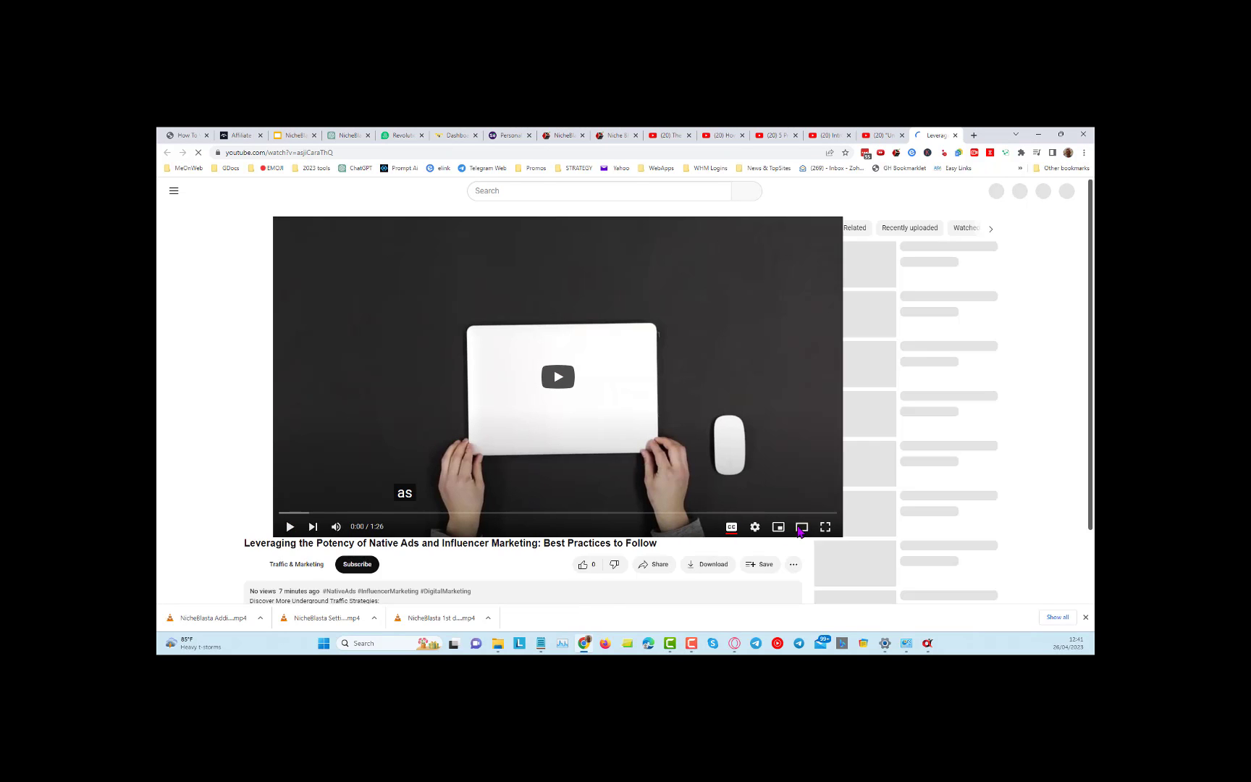
{"action": "scroll", "coordinate": [640, 536], "scroll_direction": "down", "scroll_amount": 2}
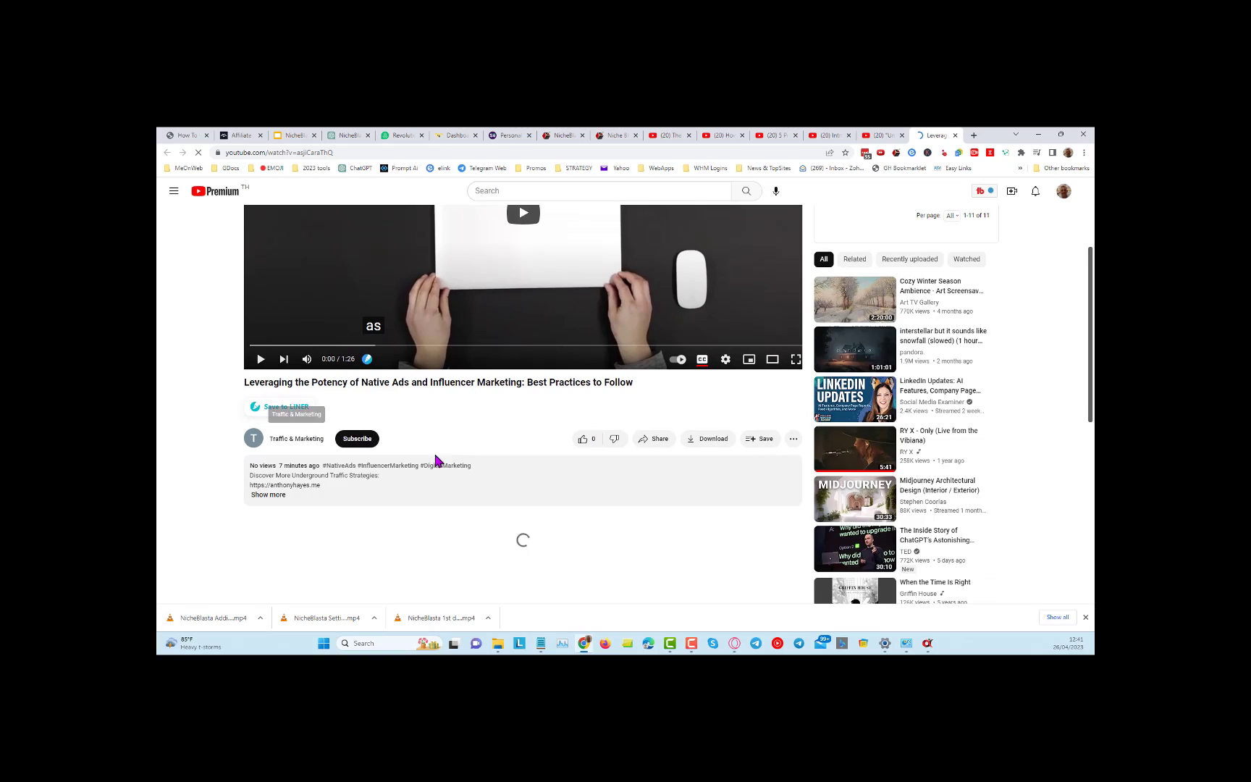
{"action": "scroll", "coordinate": [640, 503], "scroll_direction": "down", "scroll_amount": 2}
- Expand the Native Ads video's description to show its transcript and timestamps
{"action": "left_click", "coordinate": [273, 350]}
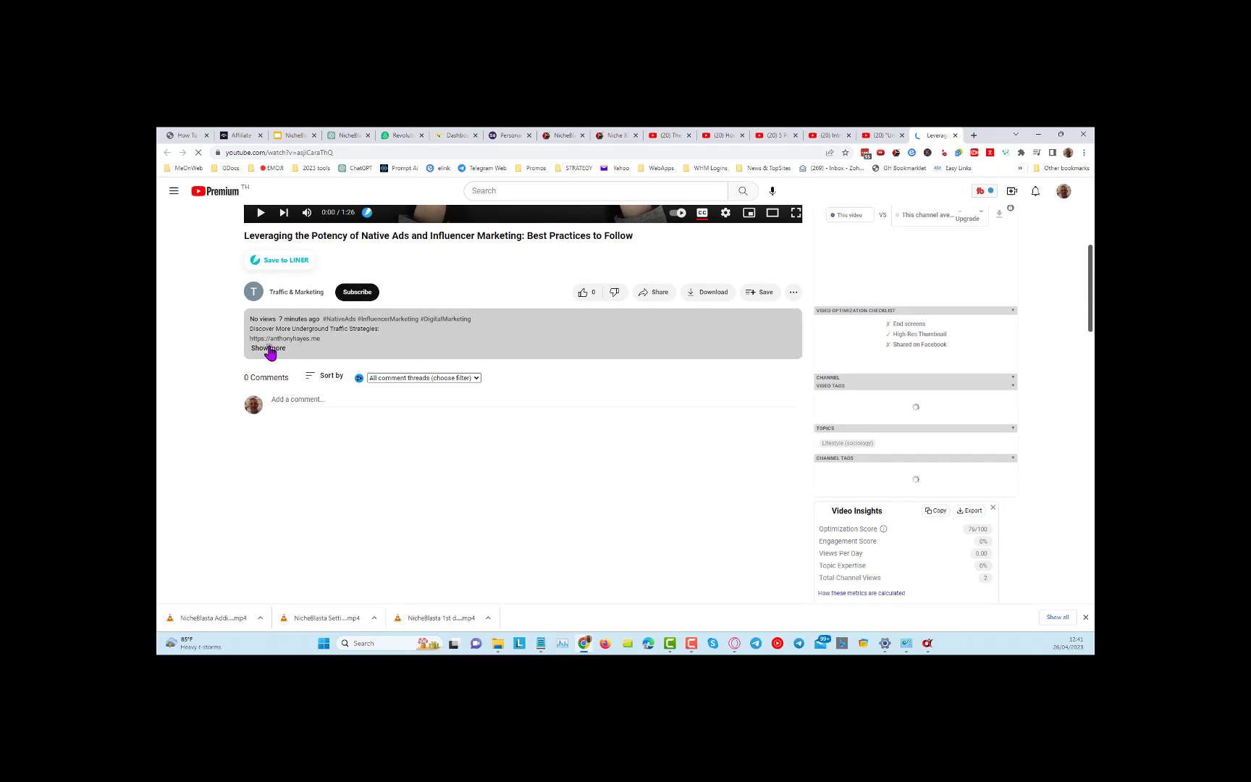
{"action": "scroll", "coordinate": [465, 411], "scroll_direction": "down", "scroll_amount": 3}
{"action": "scroll", "coordinate": [465, 411], "scroll_direction": "down", "scroll_amount": 1}
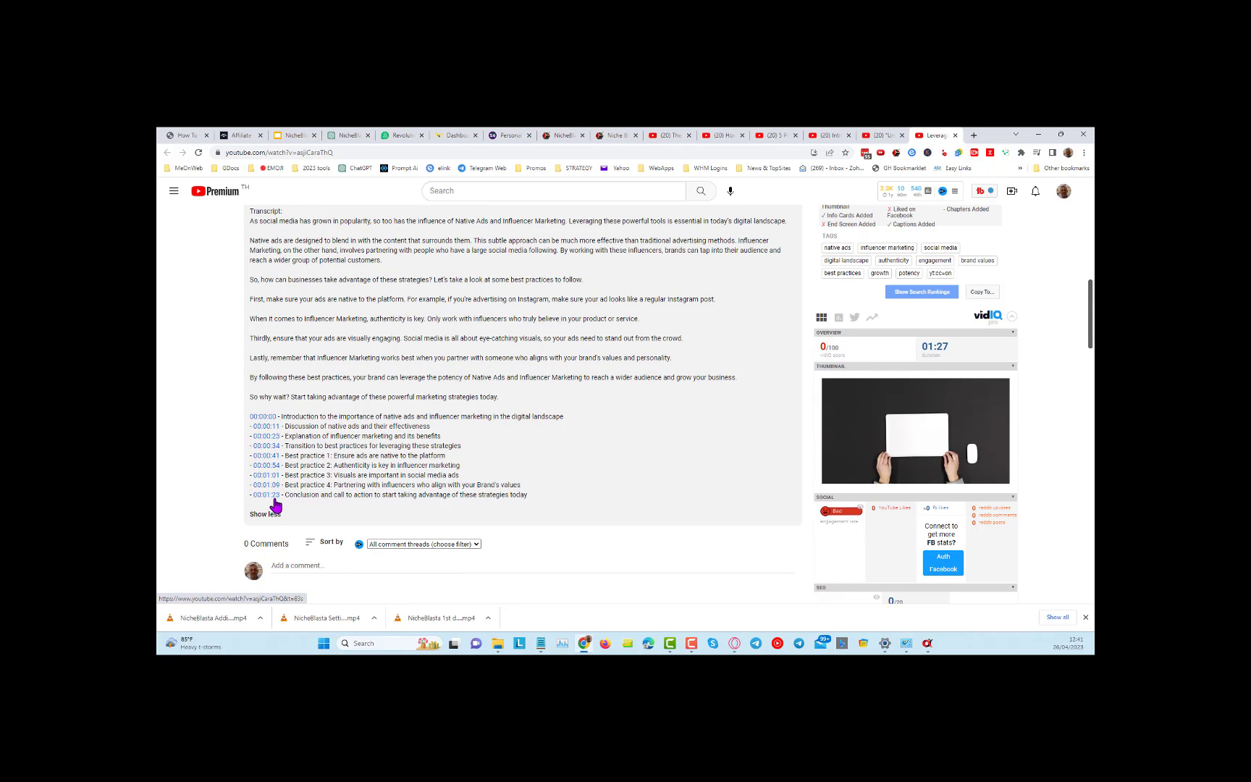
{"action": "scroll", "coordinate": [525, 468], "scroll_direction": "up", "scroll_amount": 5}
{"action": "scroll", "coordinate": [525, 467], "scroll_direction": "up", "scroll_amount": 5}
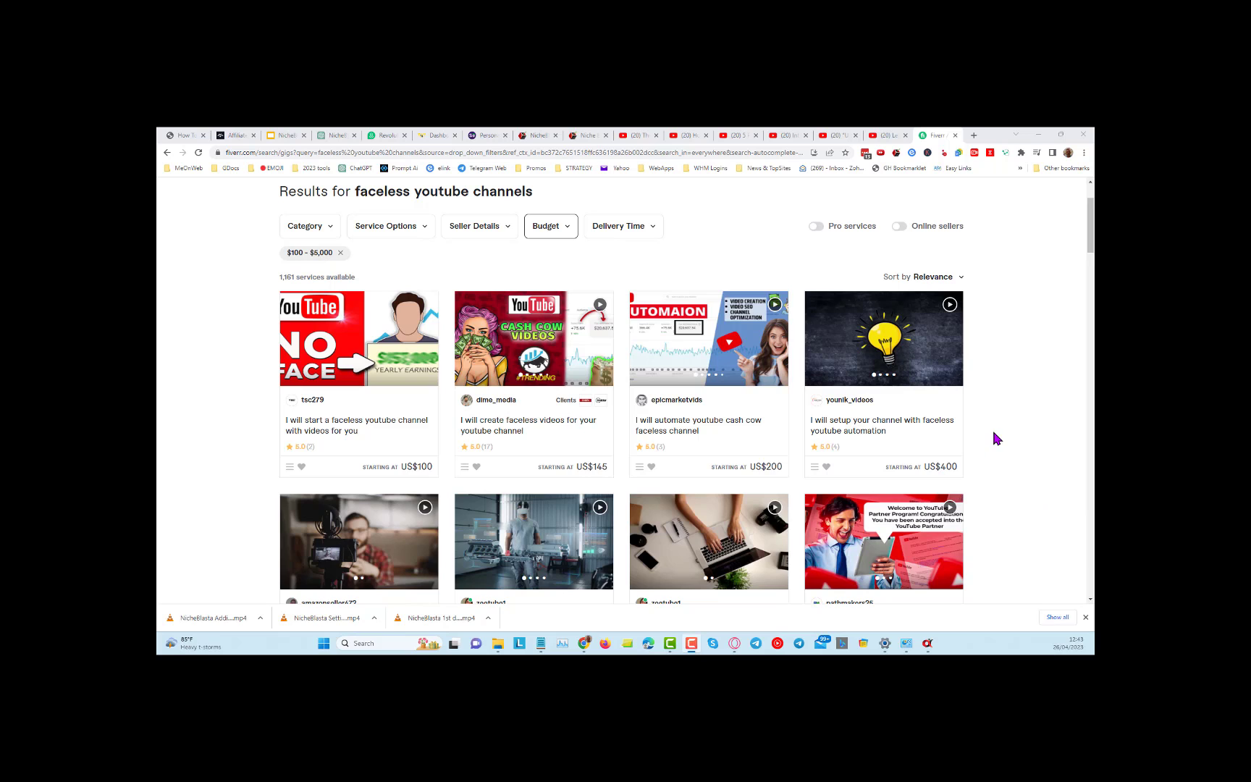
{"action": "scroll", "coordinate": [1012, 457], "scroll_direction": "down", "scroll_amount": 1}
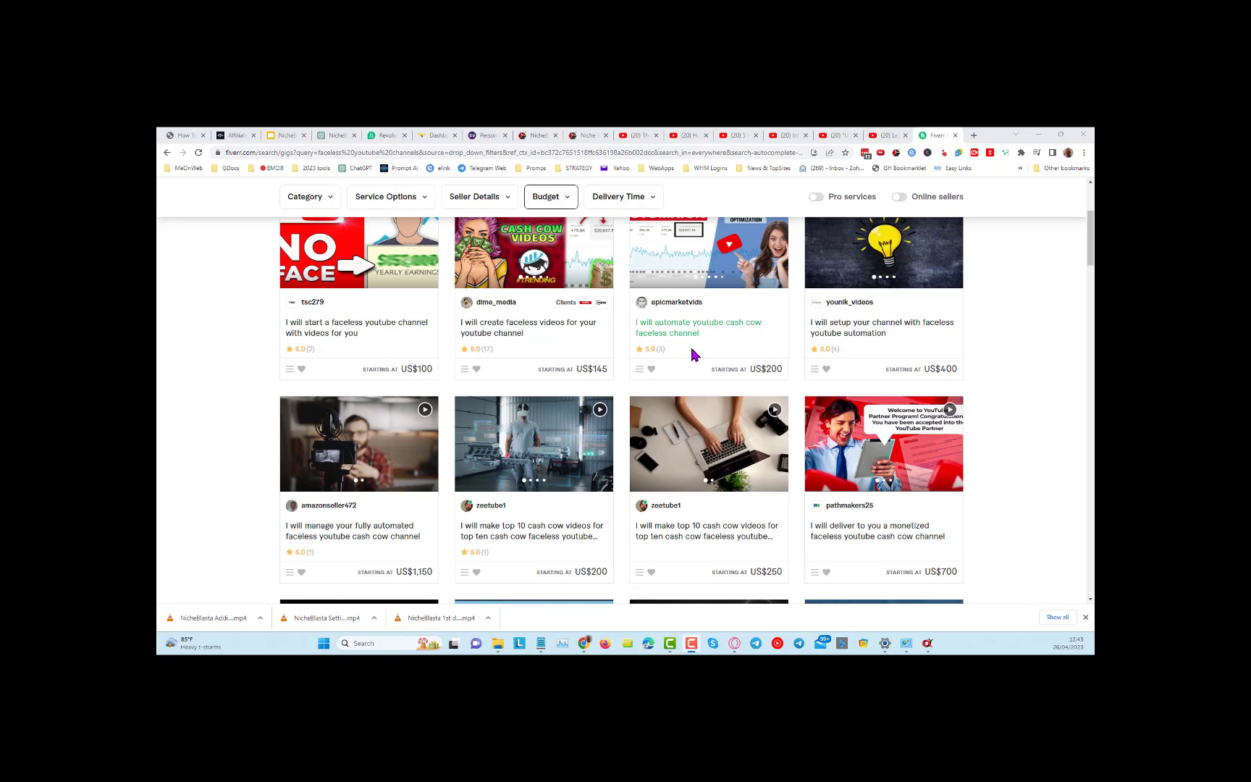
{"action": "scroll", "coordinate": [1025, 454], "scroll_direction": "down", "scroll_amount": 3}
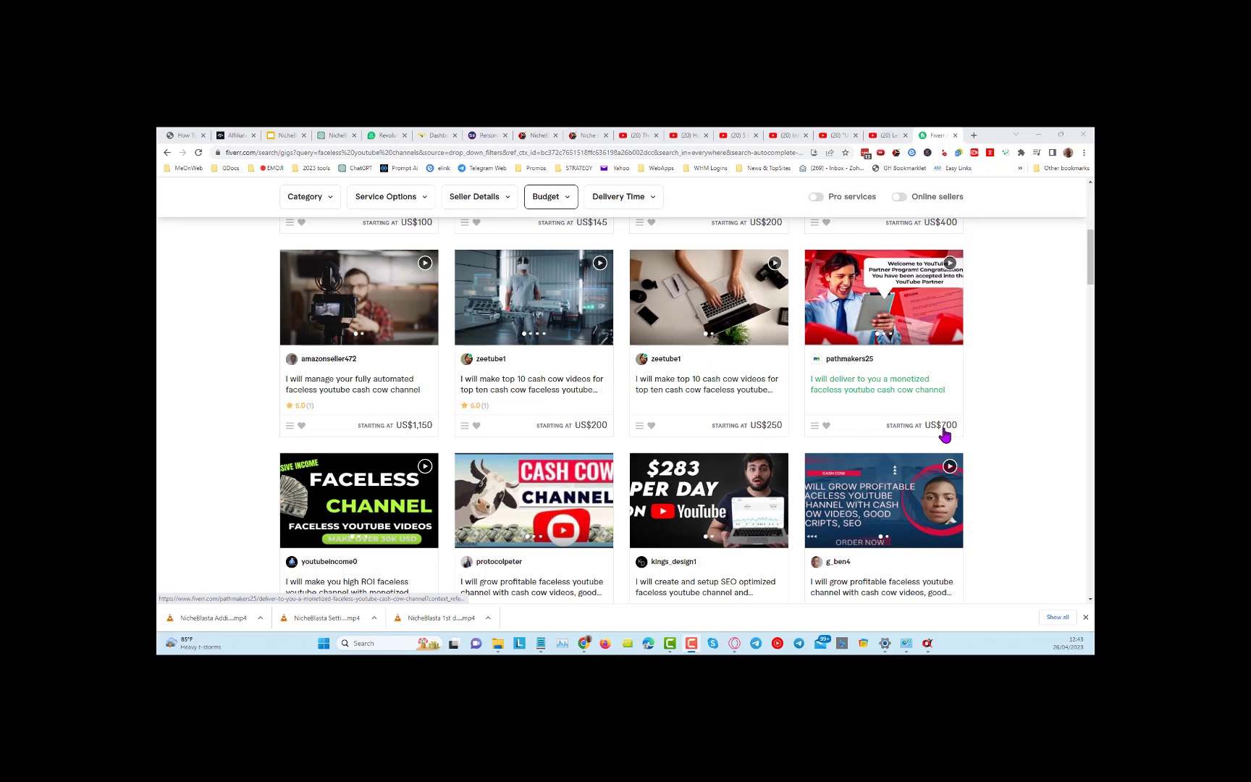
{"action": "scroll", "coordinate": [945, 436], "scroll_direction": "down", "scroll_amount": 1}
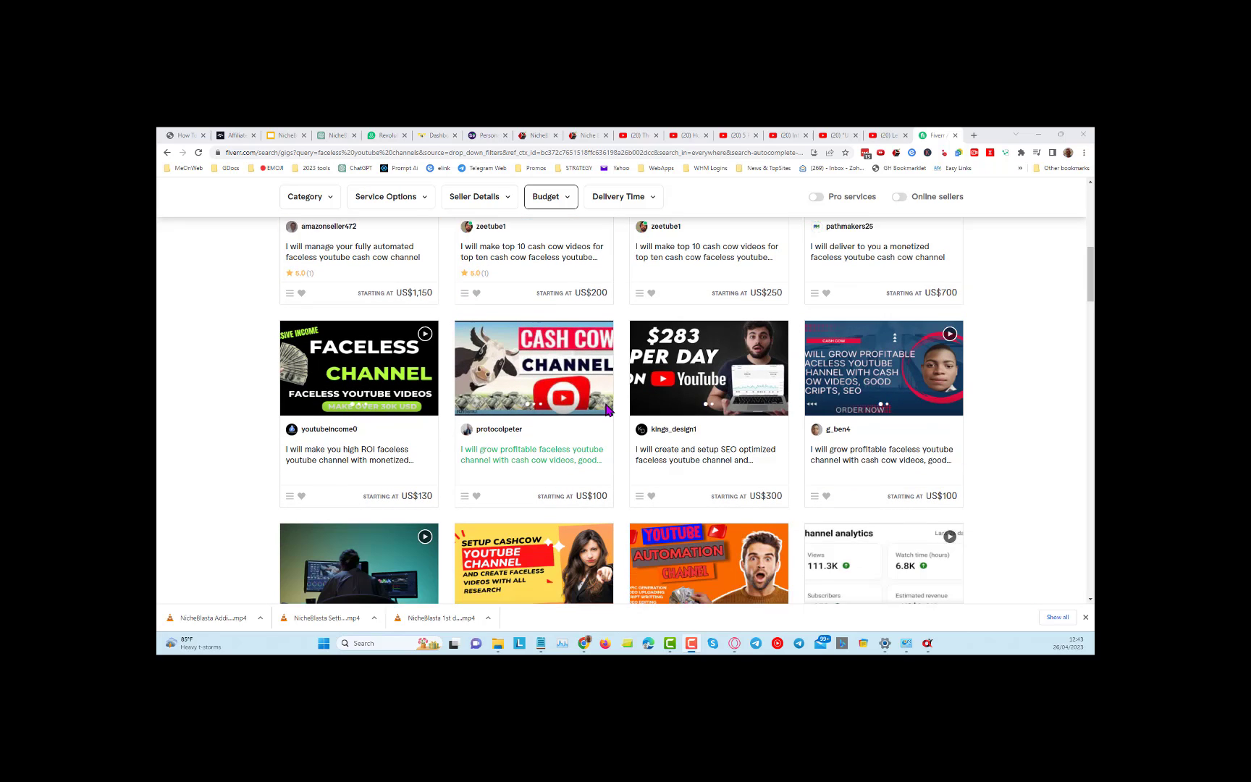
{"action": "scroll", "coordinate": [685, 411], "scroll_direction": "down", "scroll_amount": 1}
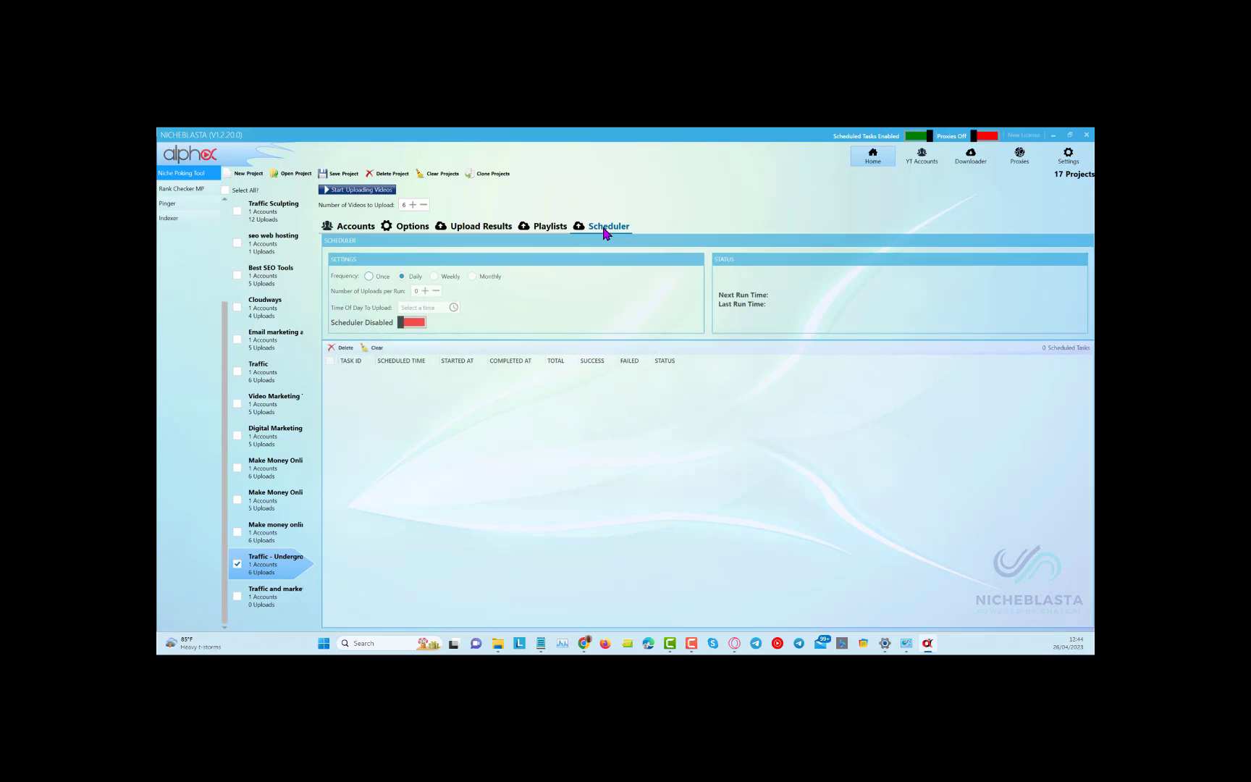
- Raise the scheduler's uploads per run to 16
{"action": "left_click", "coordinate": [421, 292]}
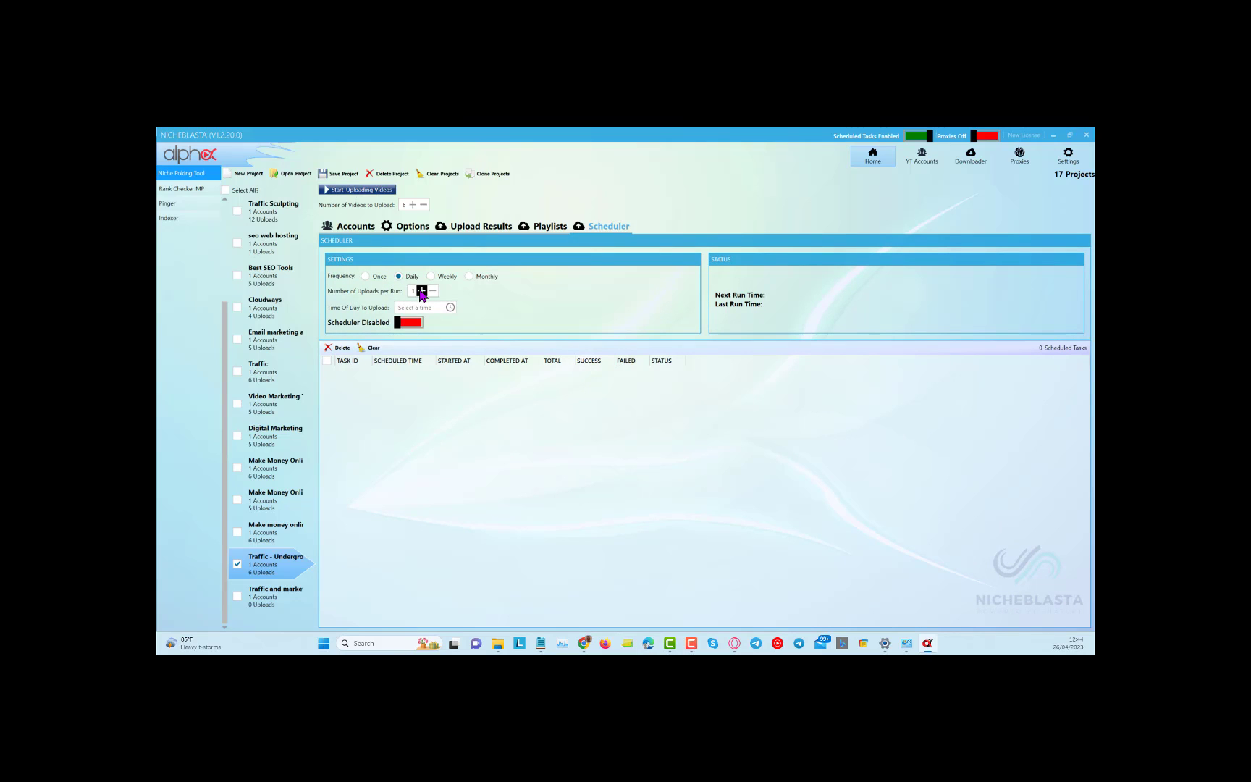
{"action": "left_click", "coordinate": [421, 291]}
{"action": "left_click", "coordinate": [421, 293]}
{"action": "left_click", "coordinate": [421, 292]}
{"action": "left_click", "coordinate": [420, 292]}
{"action": "left_click", "coordinate": [421, 292]}
{"action": "left_click", "coordinate": [422, 293]}
{"action": "left_click", "coordinate": [422, 293]}
- Set the upload time to 12:00 PM, enable the scheduler, and minimize NicheBlasta
{"action": "left_click", "coordinate": [449, 307]}
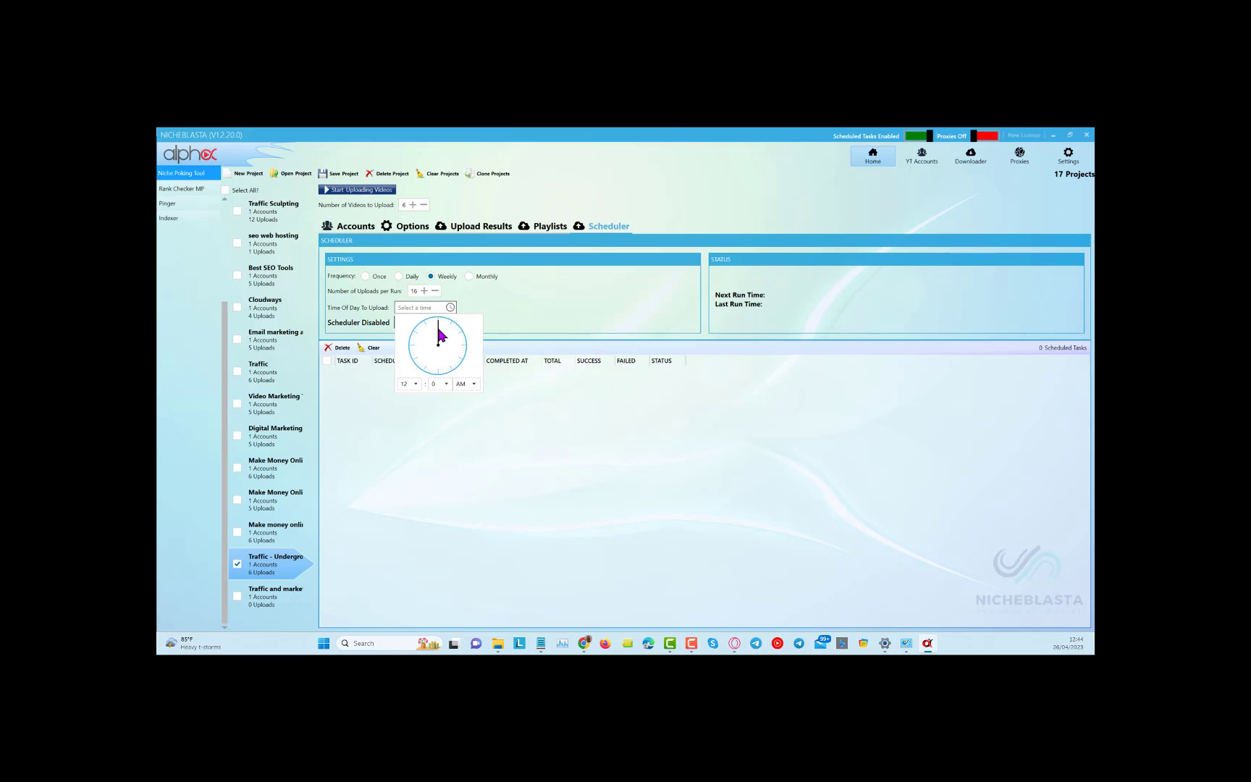
{"action": "left_click", "coordinate": [472, 383]}
{"action": "left_click", "coordinate": [465, 410]}
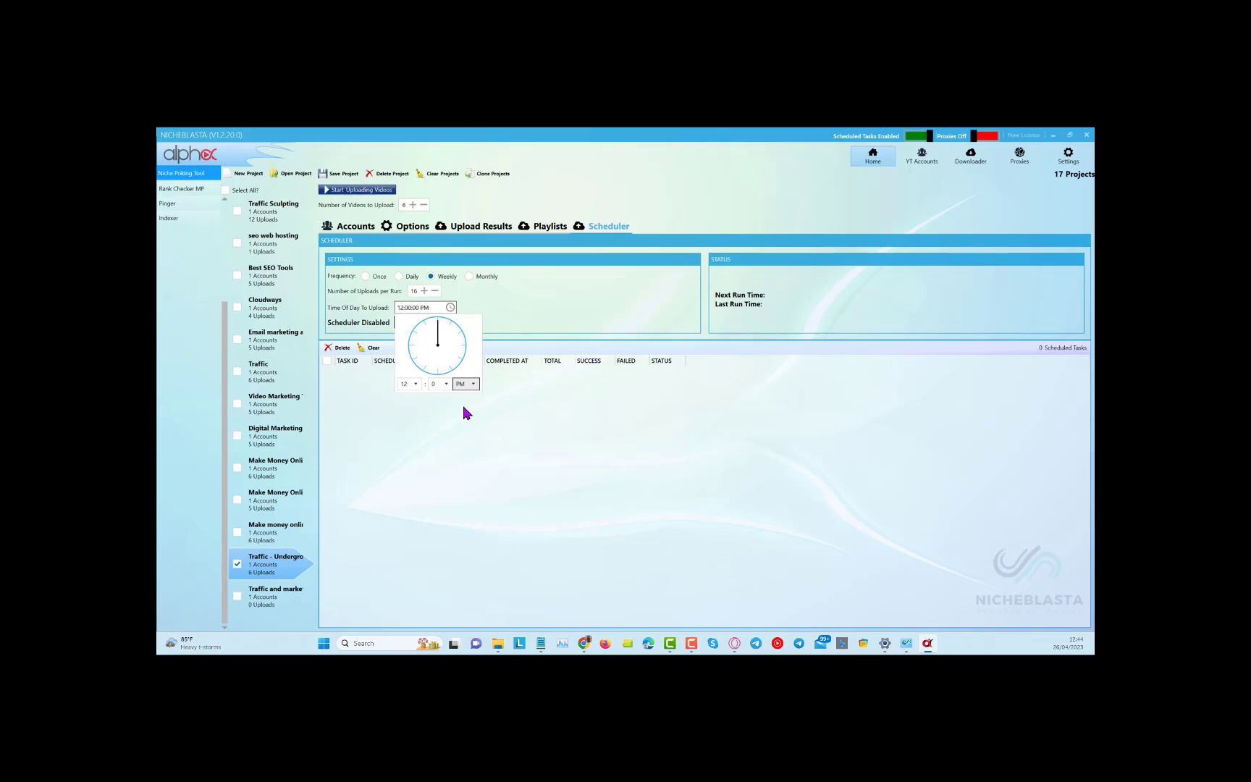
{"action": "left_click", "coordinate": [536, 425]}
{"action": "left_click", "coordinate": [409, 323]}
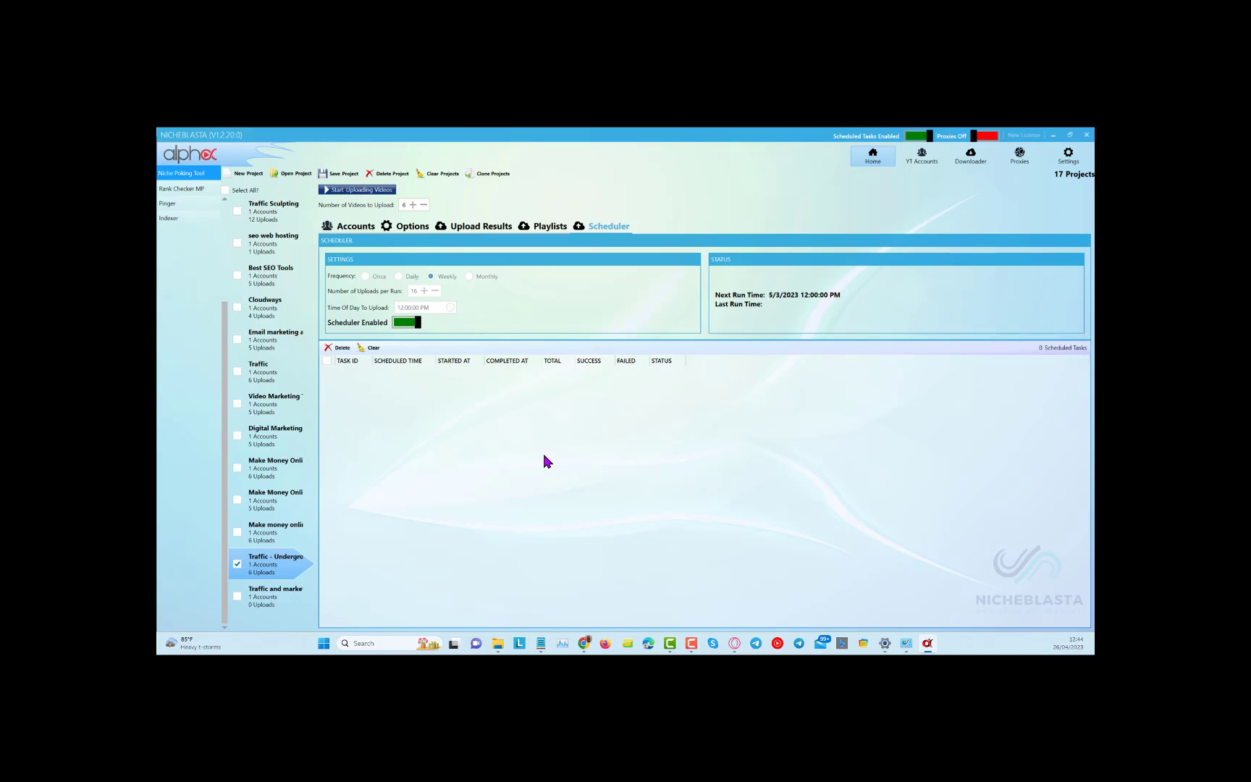
{"action": "left_click", "coordinate": [1053, 136]}
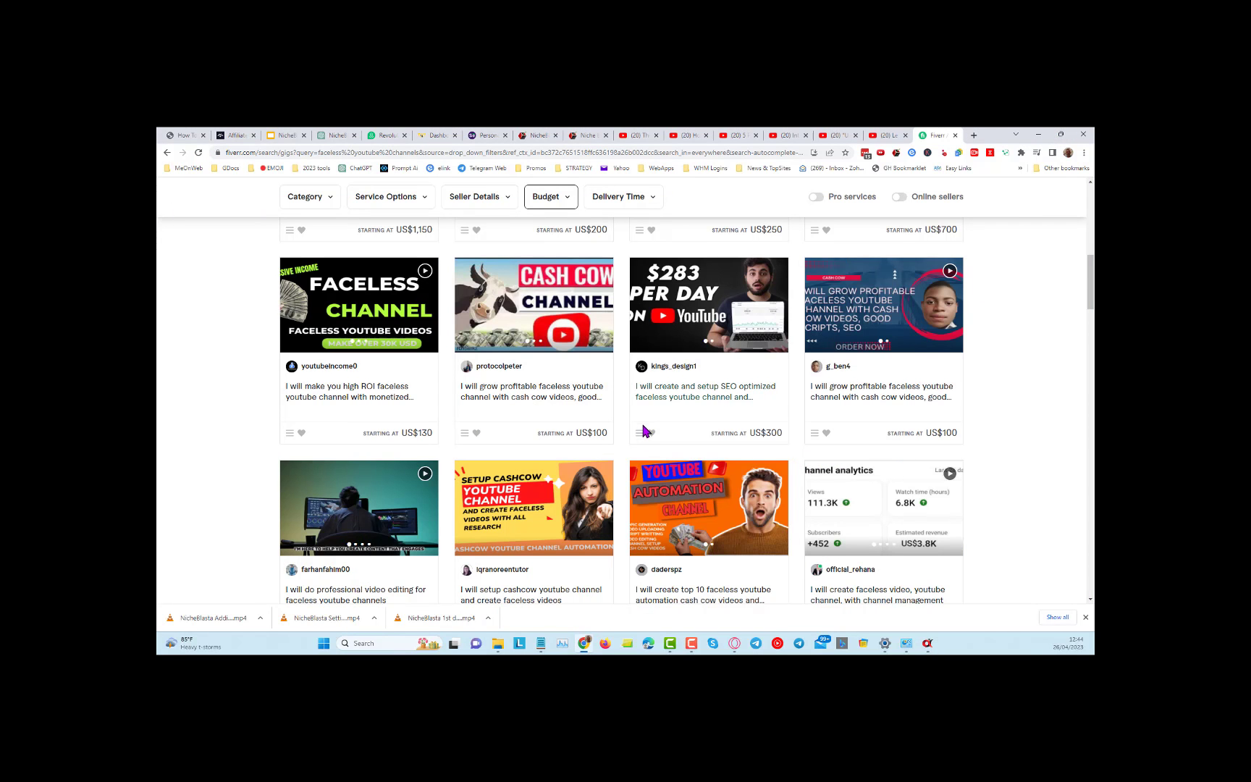
{"action": "scroll", "coordinate": [864, 439], "scroll_direction": "down", "scroll_amount": 2}
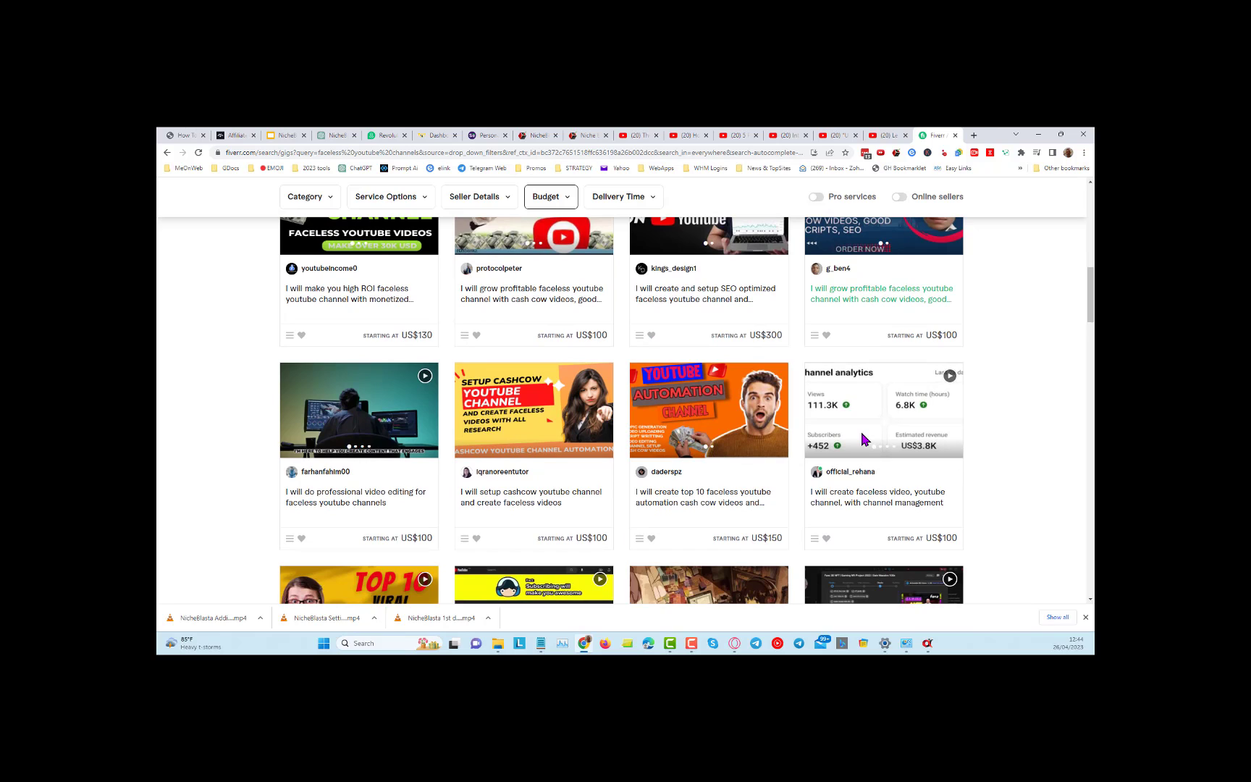
{"action": "scroll", "coordinate": [864, 439], "scroll_direction": "up", "scroll_amount": 4}
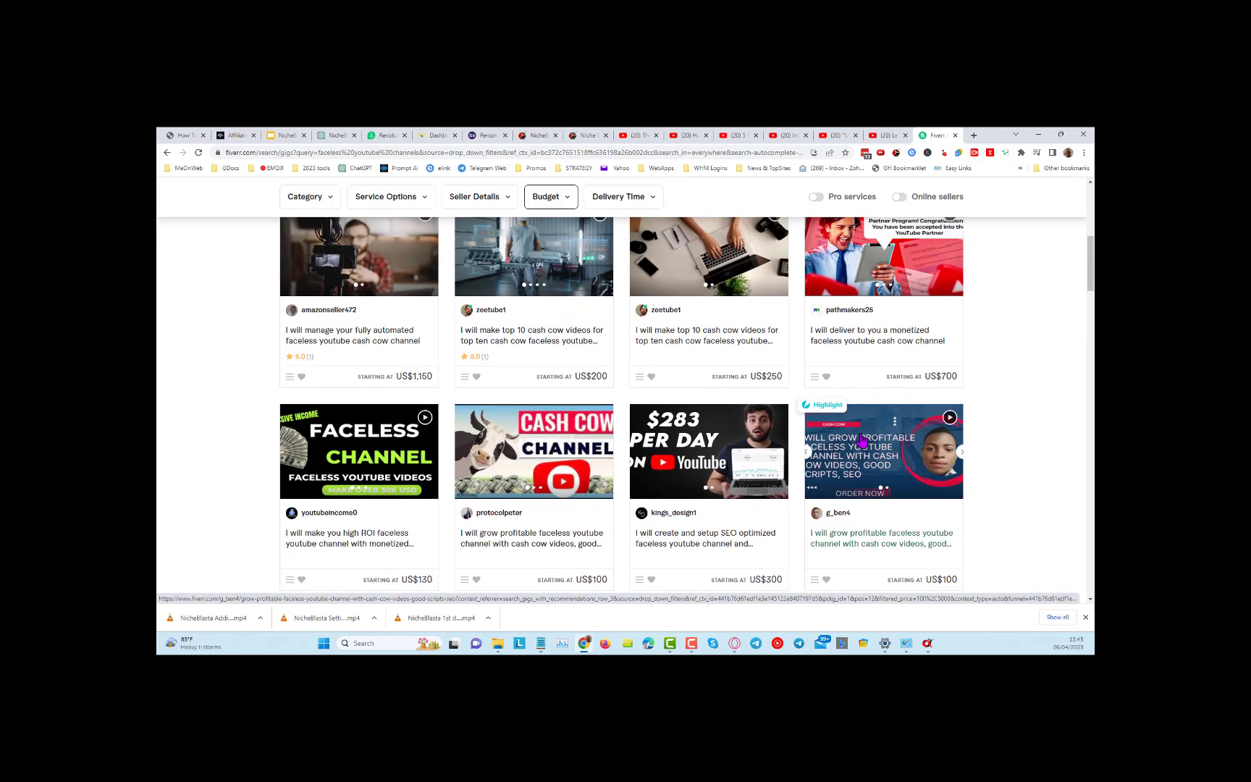
{"action": "scroll", "coordinate": [864, 439], "scroll_direction": "up", "scroll_amount": 3}
{"action": "scroll", "coordinate": [863, 439], "scroll_direction": "up", "scroll_amount": 3}
{"action": "scroll", "coordinate": [863, 442], "scroll_direction": "down", "scroll_amount": 3}
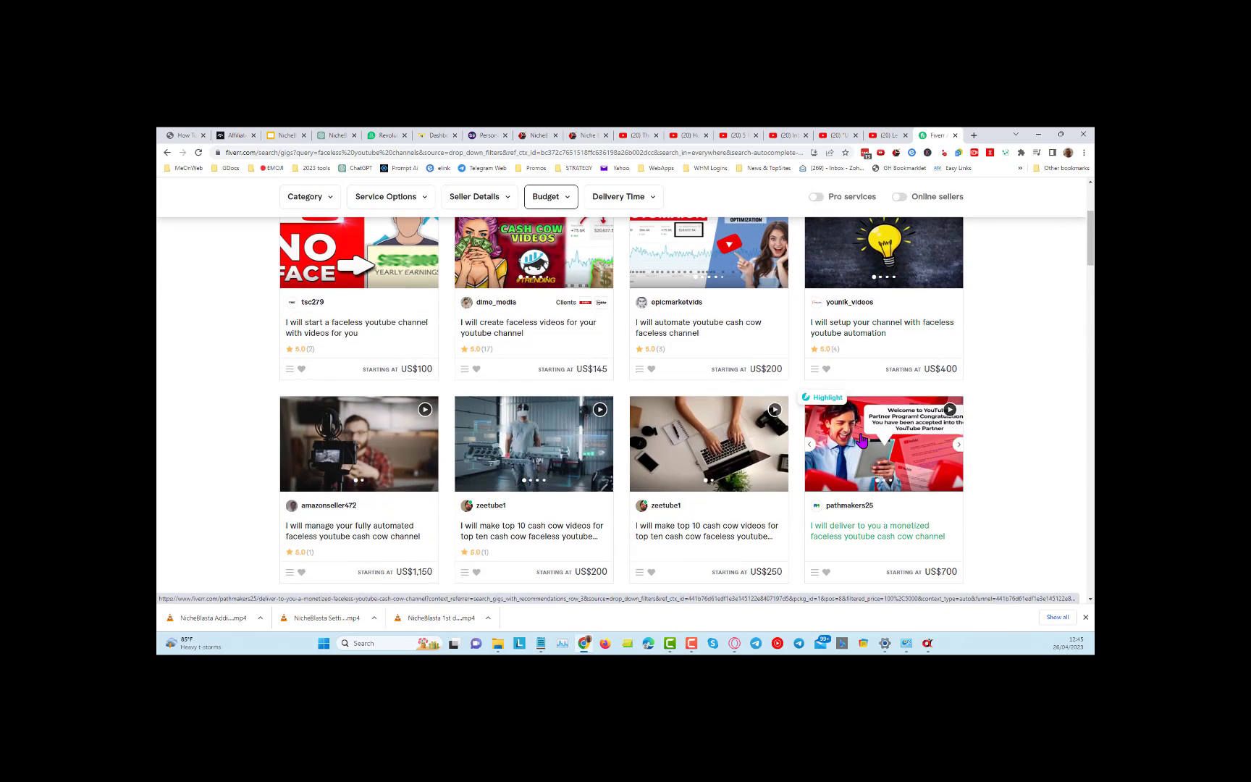
{"action": "scroll", "coordinate": [863, 441], "scroll_direction": "up", "scroll_amount": 3}
{"action": "scroll", "coordinate": [863, 442], "scroll_direction": "down", "scroll_amount": 1}
{"action": "scroll", "coordinate": [863, 441], "scroll_direction": "down", "scroll_amount": 2}
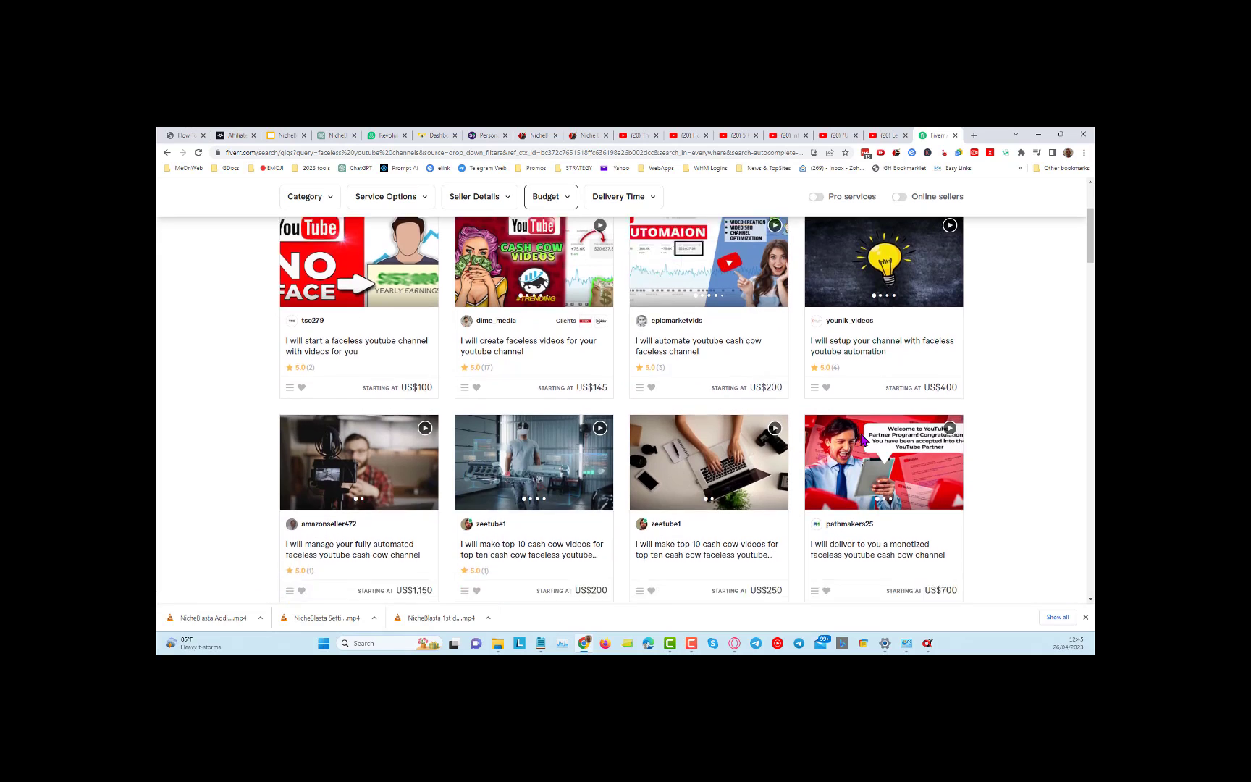
{"action": "scroll", "coordinate": [863, 441], "scroll_direction": "down", "scroll_amount": 3}
{"action": "scroll", "coordinate": [863, 441], "scroll_direction": "down", "scroll_amount": 1}
{"action": "scroll", "coordinate": [863, 441], "scroll_direction": "down", "scroll_amount": 2}
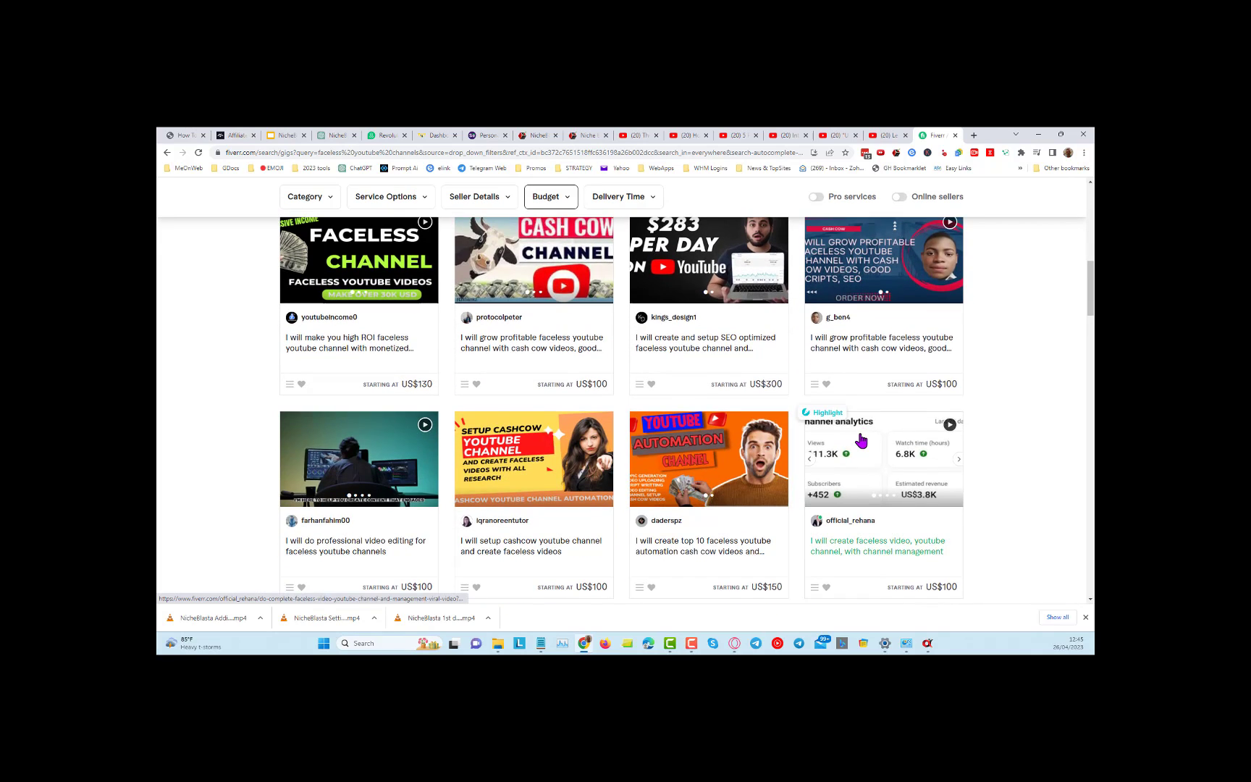
{"action": "scroll", "coordinate": [863, 441], "scroll_direction": "up", "scroll_amount": 3}
{"action": "scroll", "coordinate": [864, 440], "scroll_direction": "up", "scroll_amount": 1}
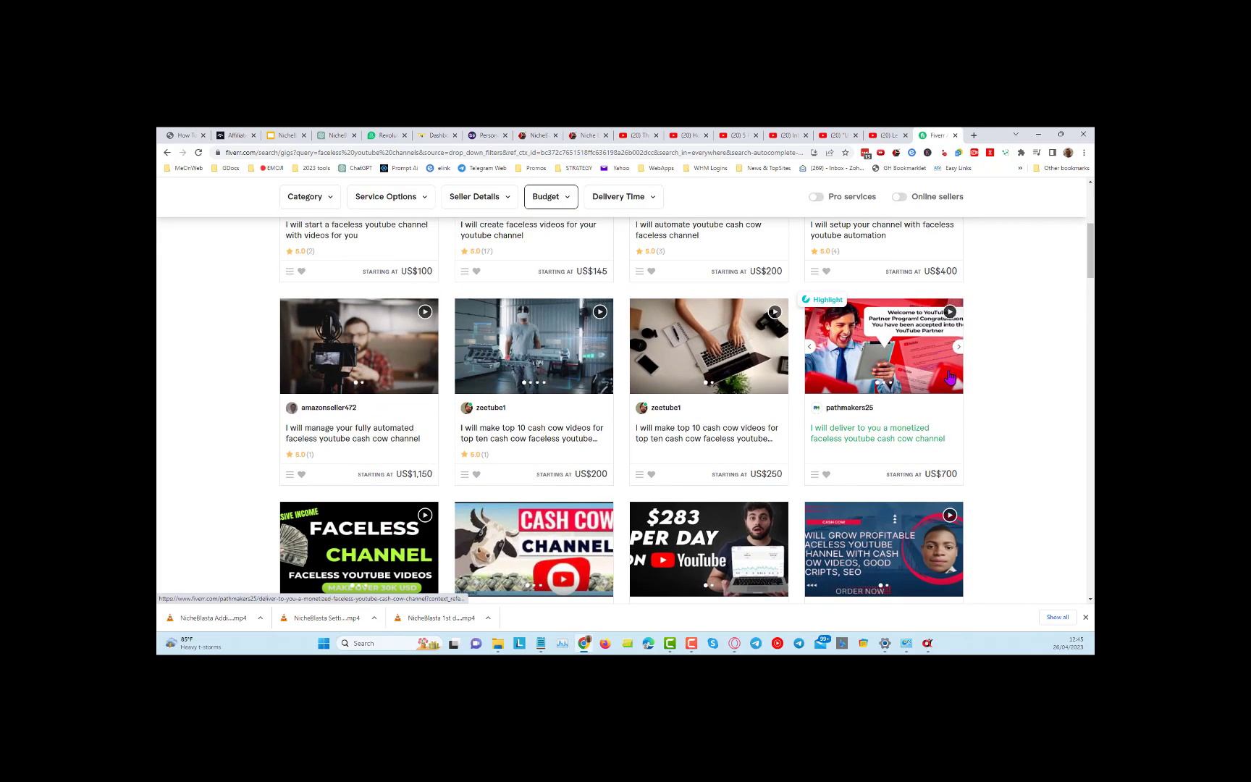
- Restore NicheBlasta from the taskbar to show the weekly 12:00 PM scheduler
{"action": "left_click", "coordinate": [928, 642]}
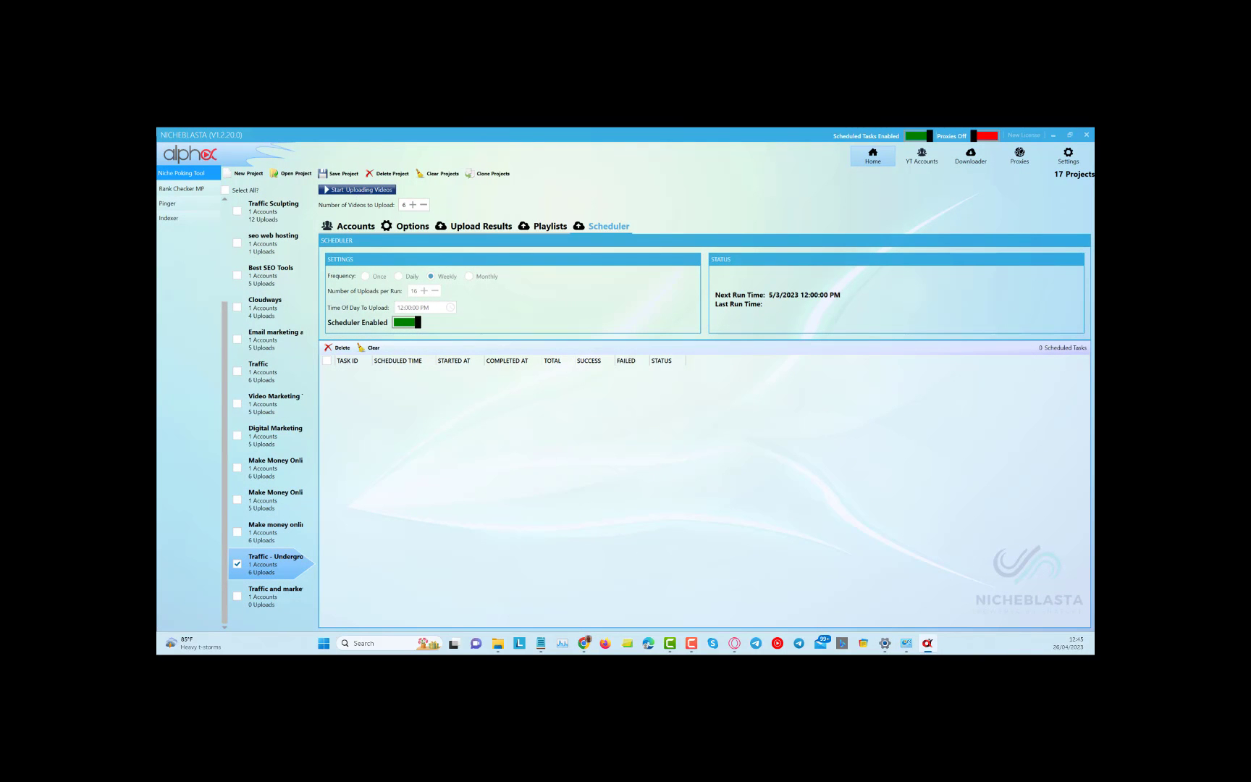